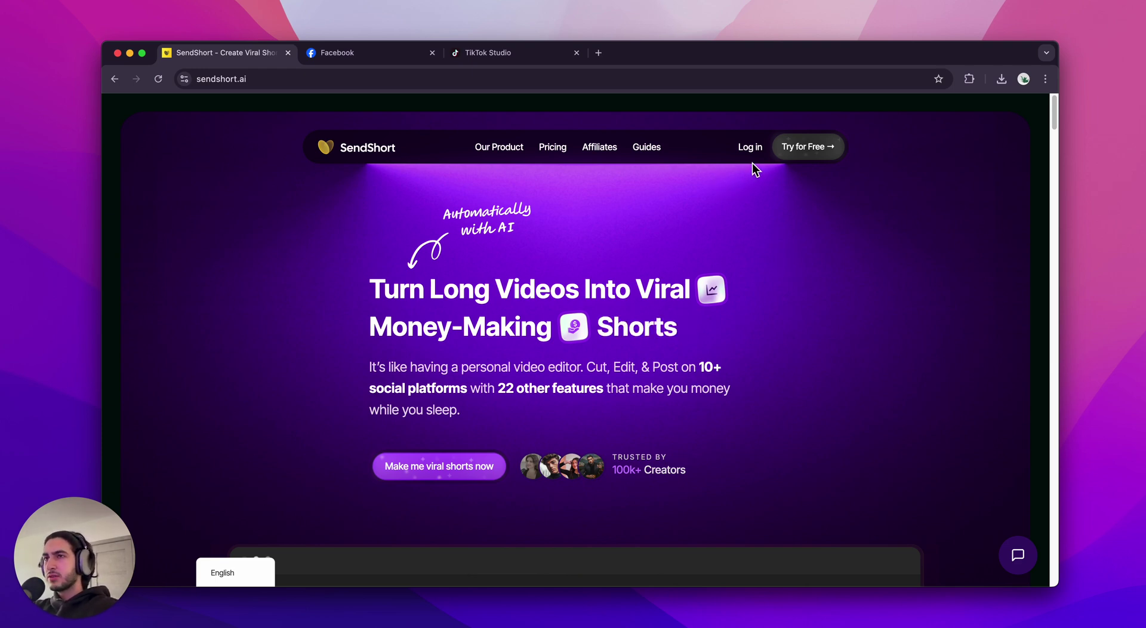
Step: Sign in to SendShort, start a new faceless video and bring up the content-type list
click(749, 147)
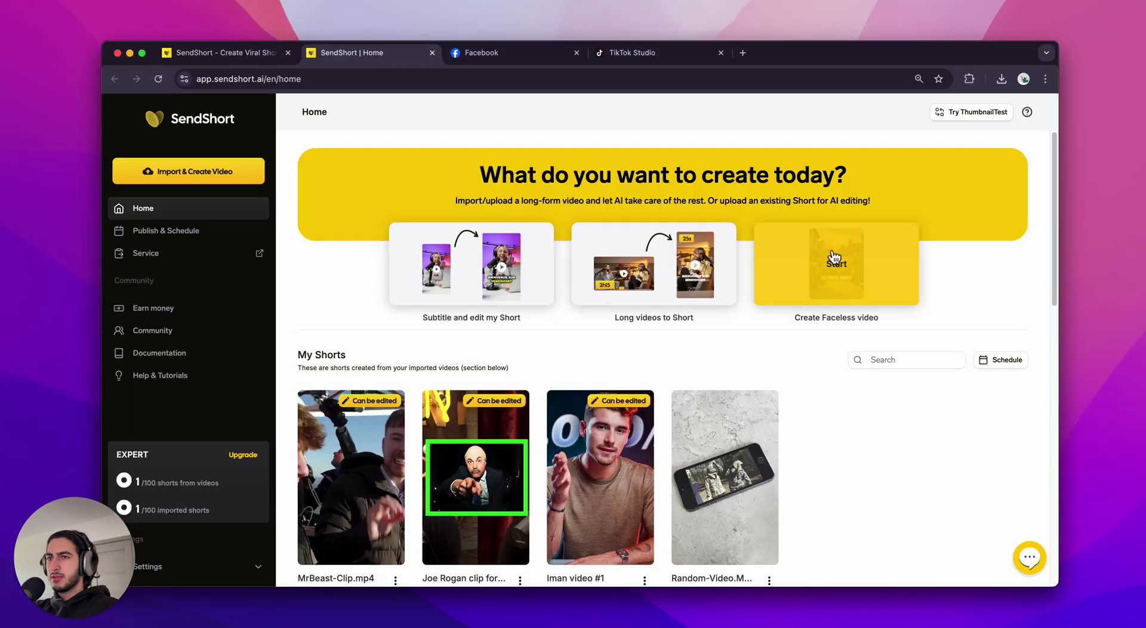
click(833, 258)
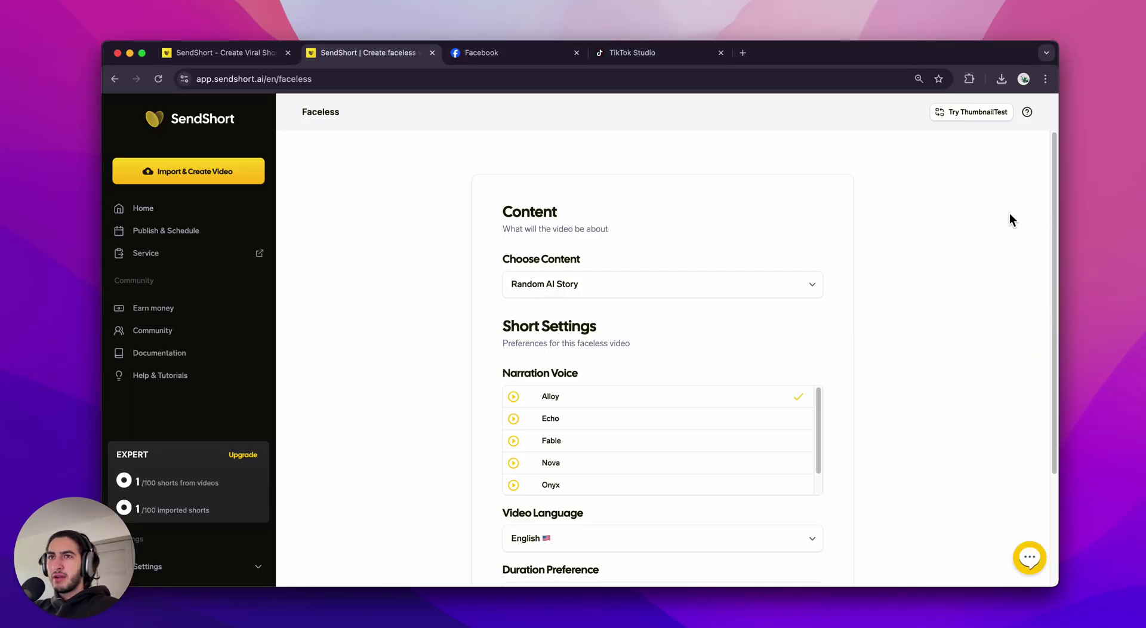
drag(1051, 195, 1018, 162)
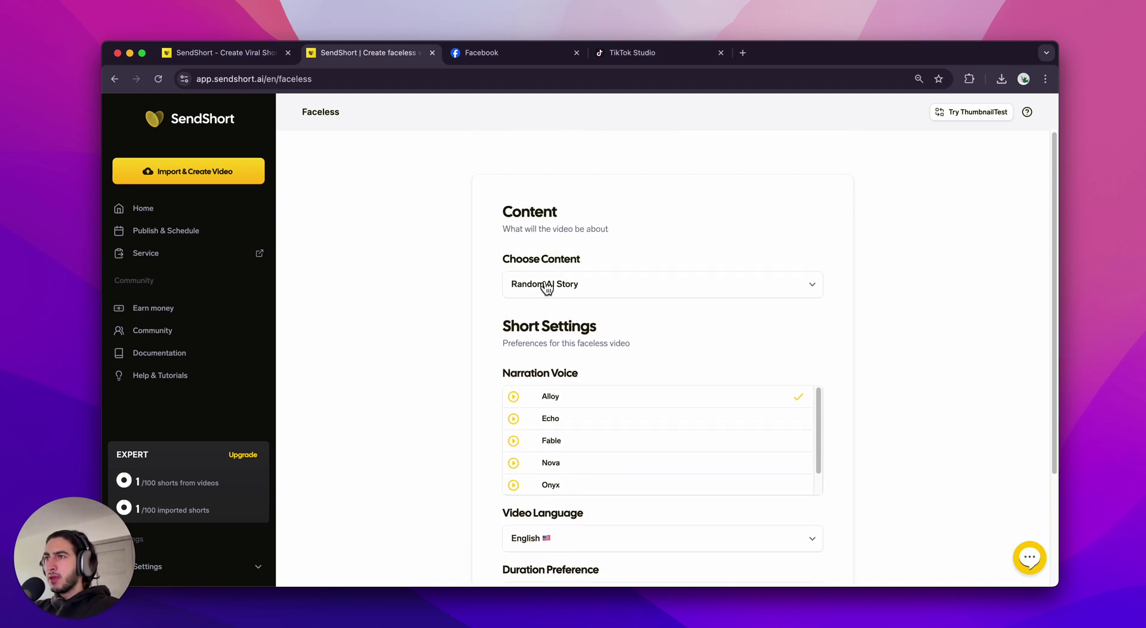
triple_click(520, 259)
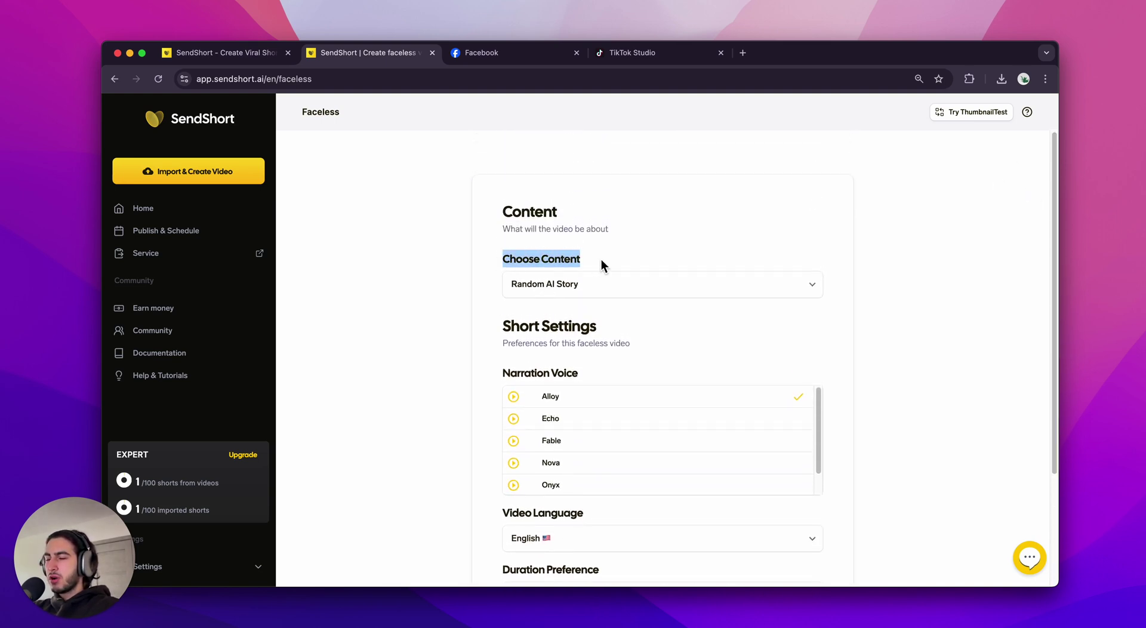
click(591, 293)
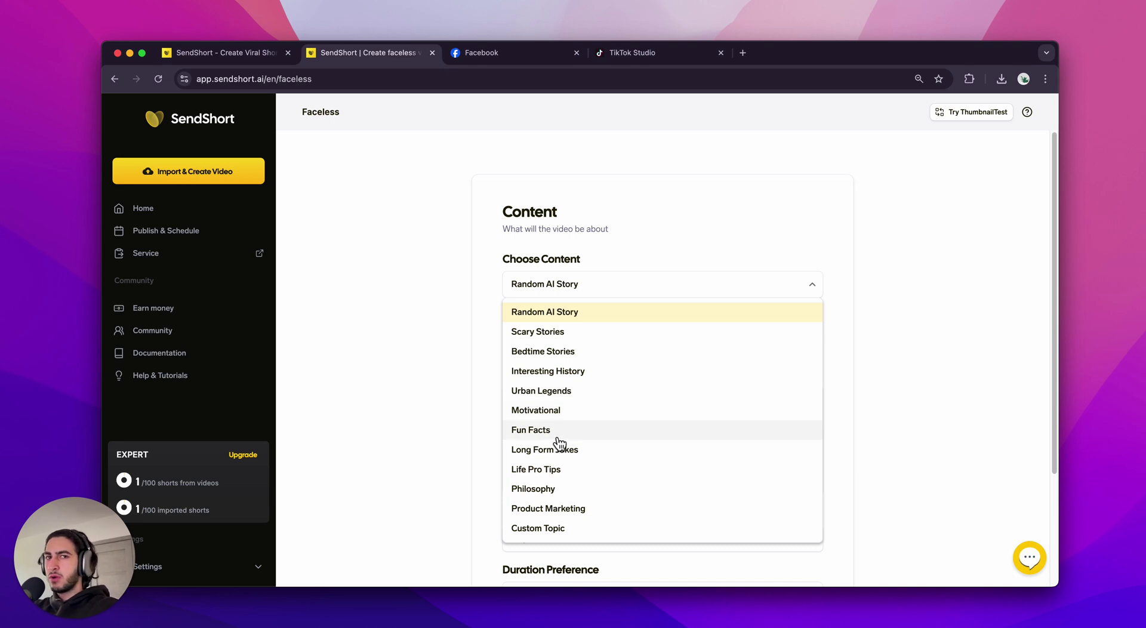
Step: Choose Custom Topic, write a basketball slam-dunk story prompt, then clear it again
click(547, 535)
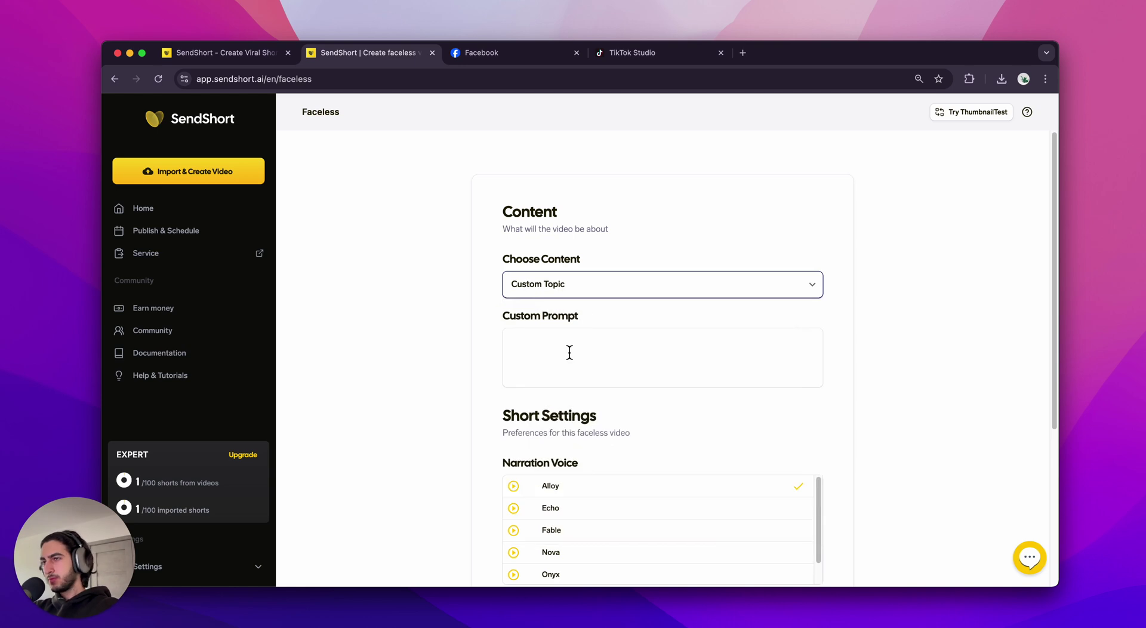
click(570, 349)
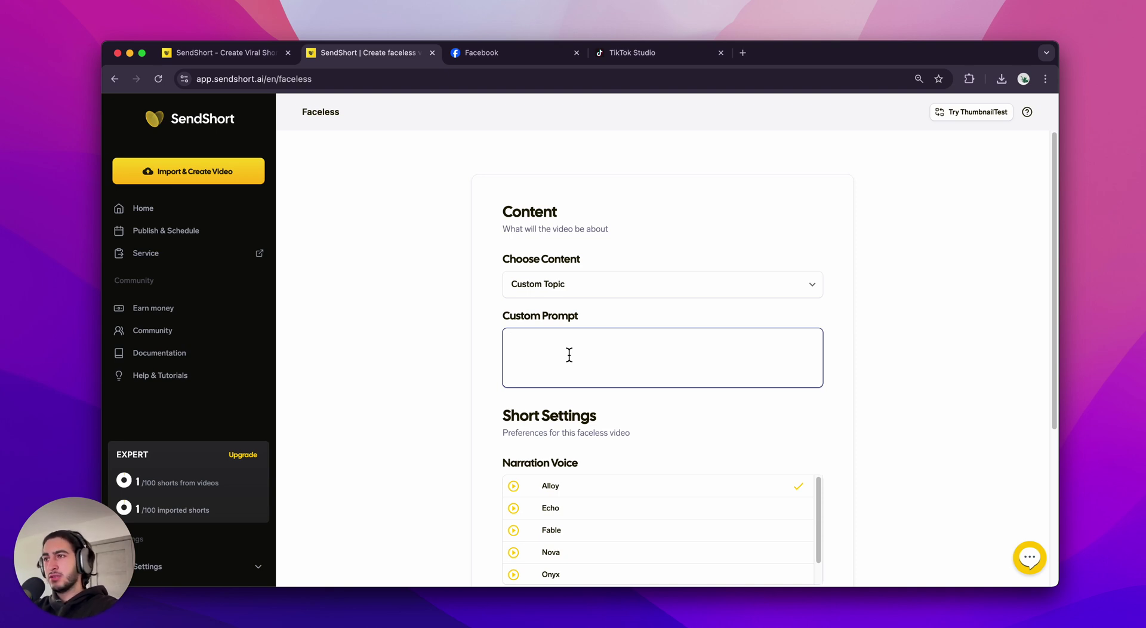
text(Create a st)
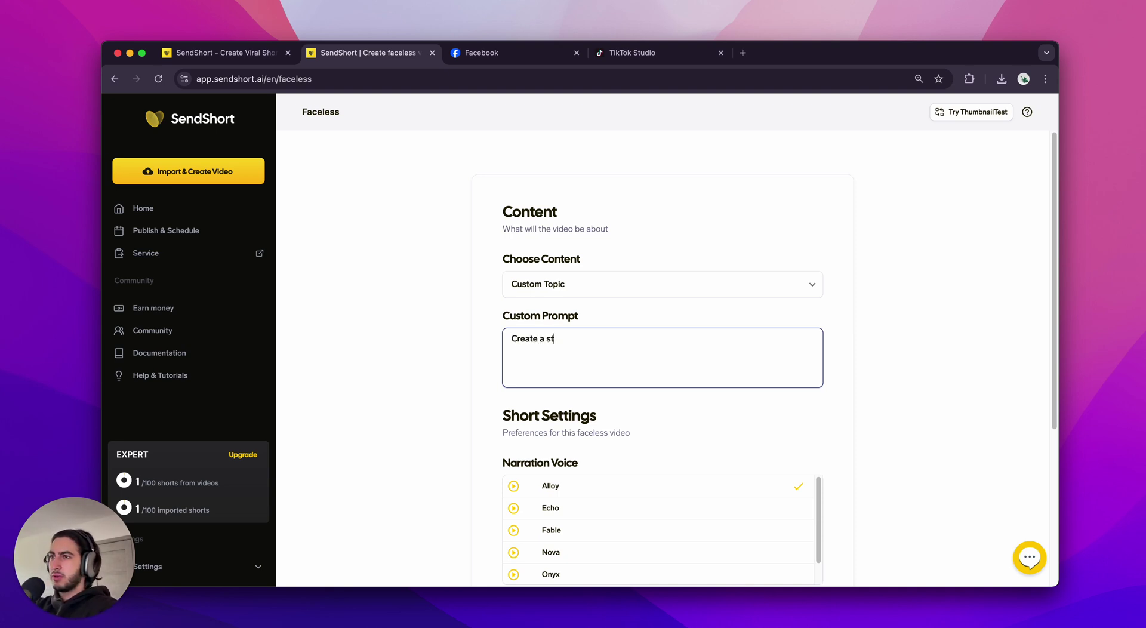
text(ory about a famous bas)
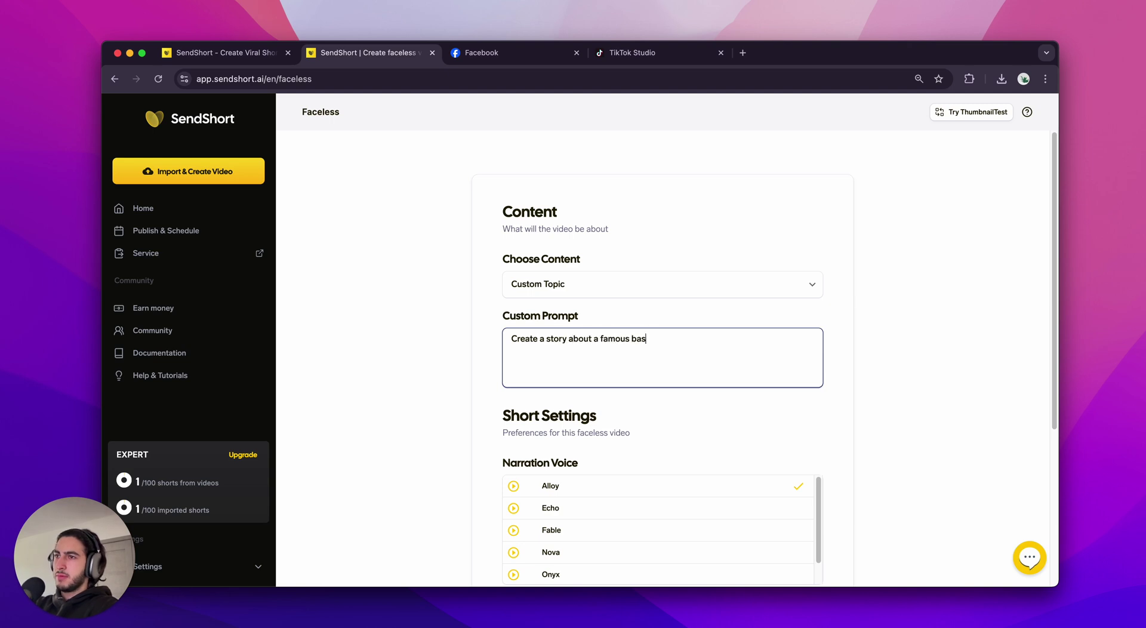
text(ketball player t)
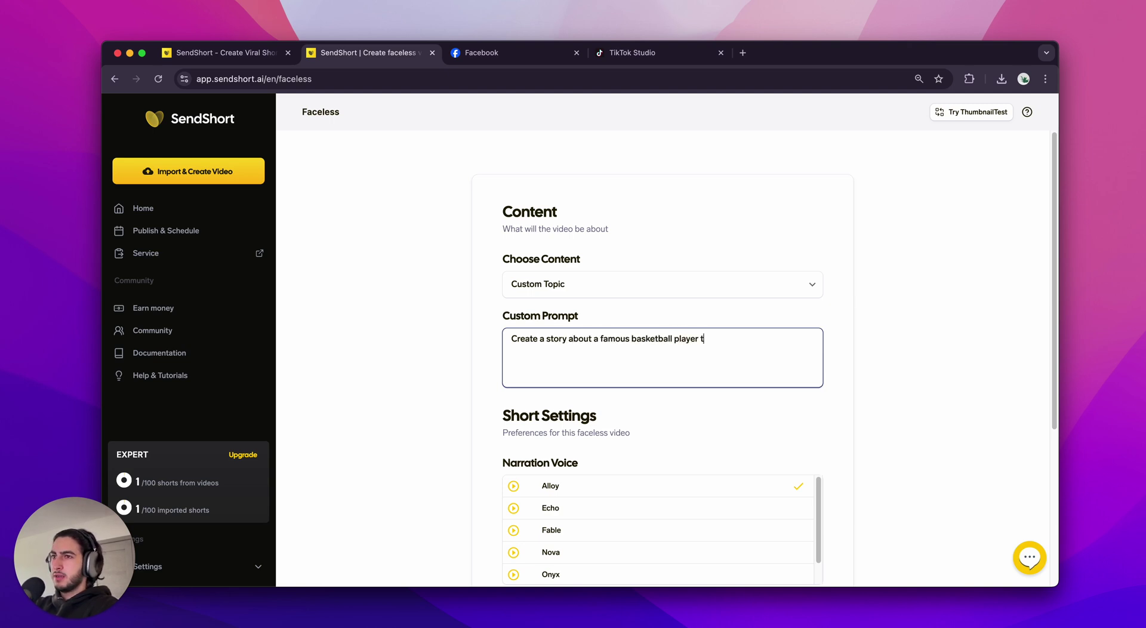
text(eaching me how to sl)
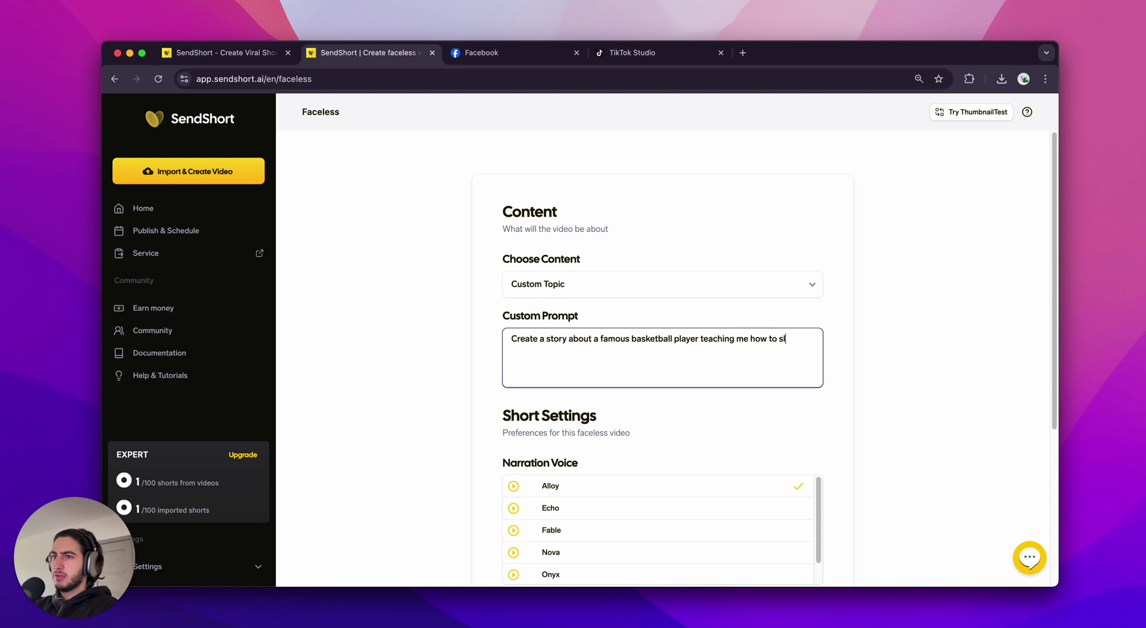
text(am dunk.)
key(super+a)
key(BackSpace)
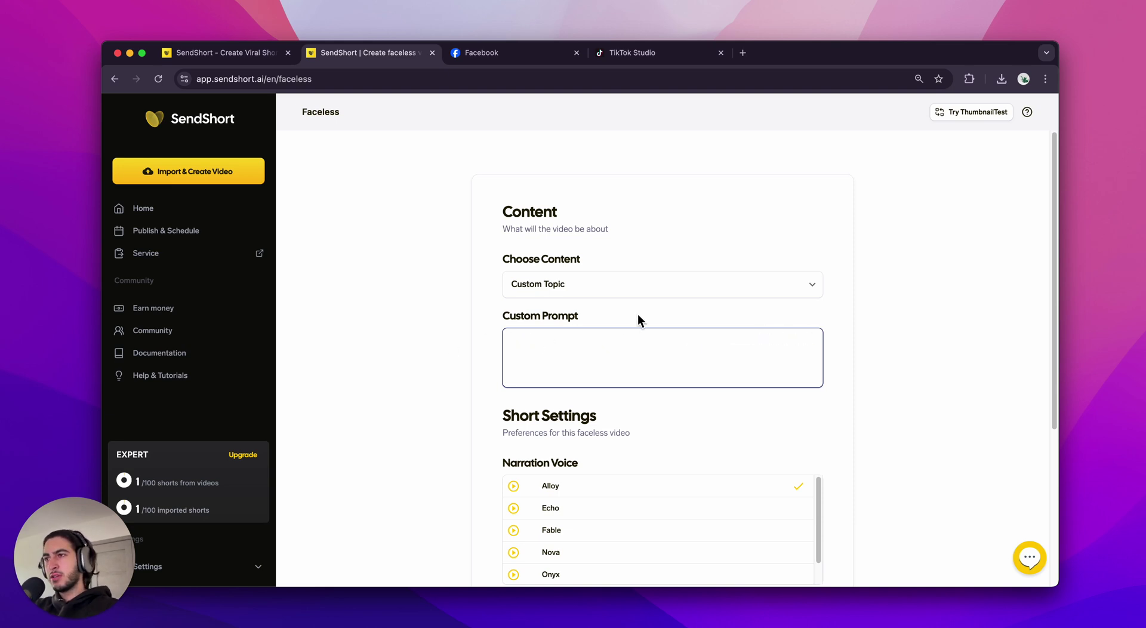
Step: Set the content to Scary Stories and switch to the TikTok Studio upload page
click(602, 288)
click(584, 337)
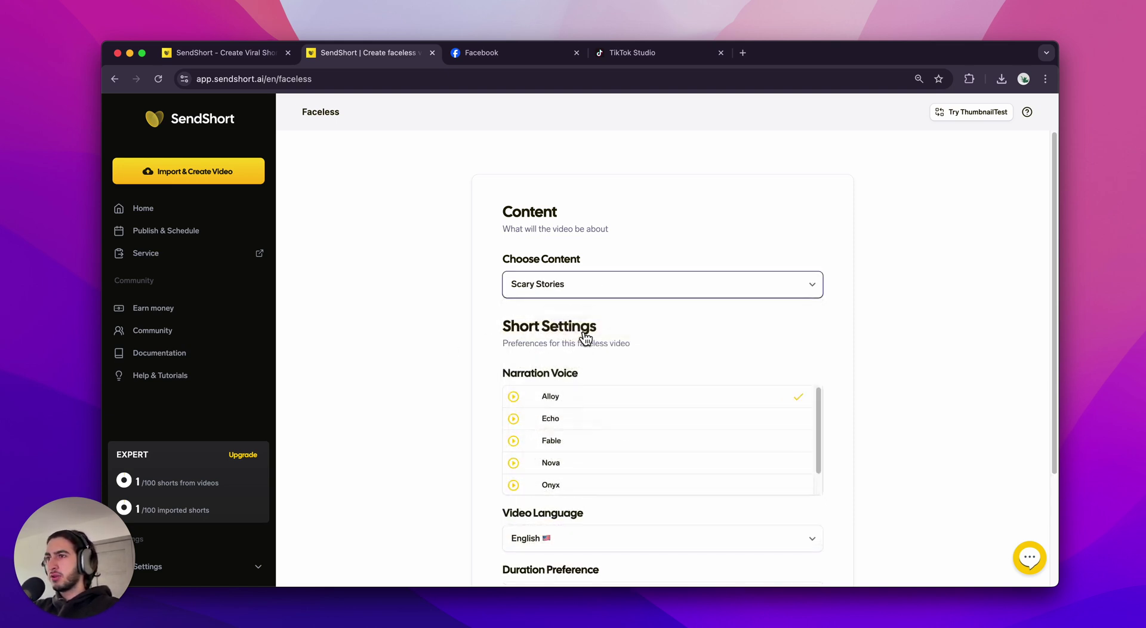
click(654, 51)
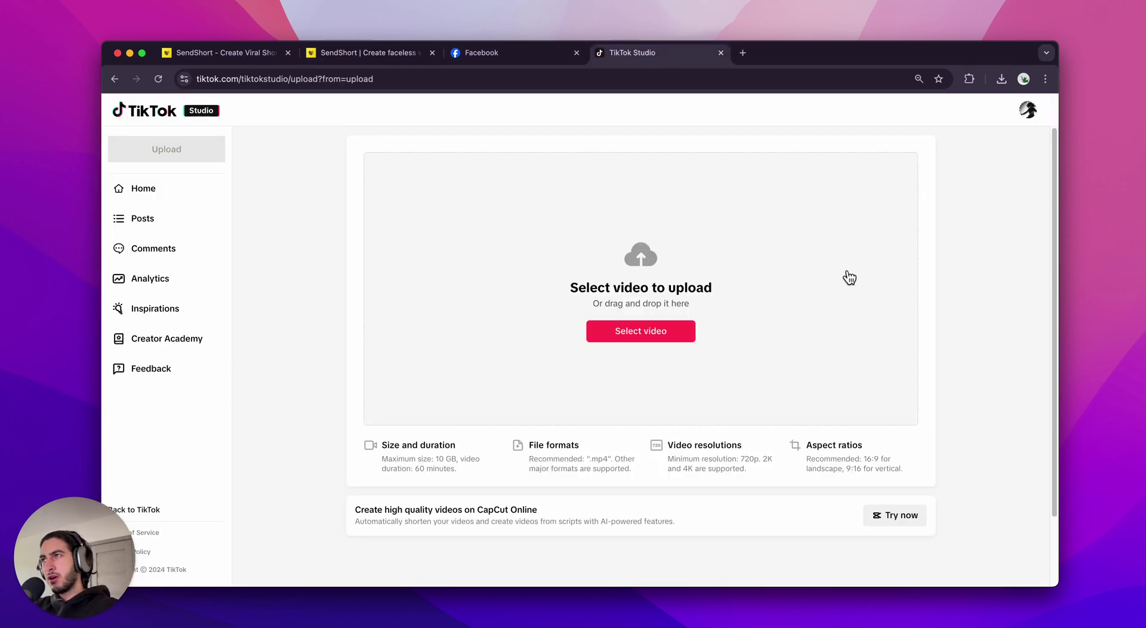
Step: Switch back from TikTok Studio to the SendShort faceless video form
key(super+2)
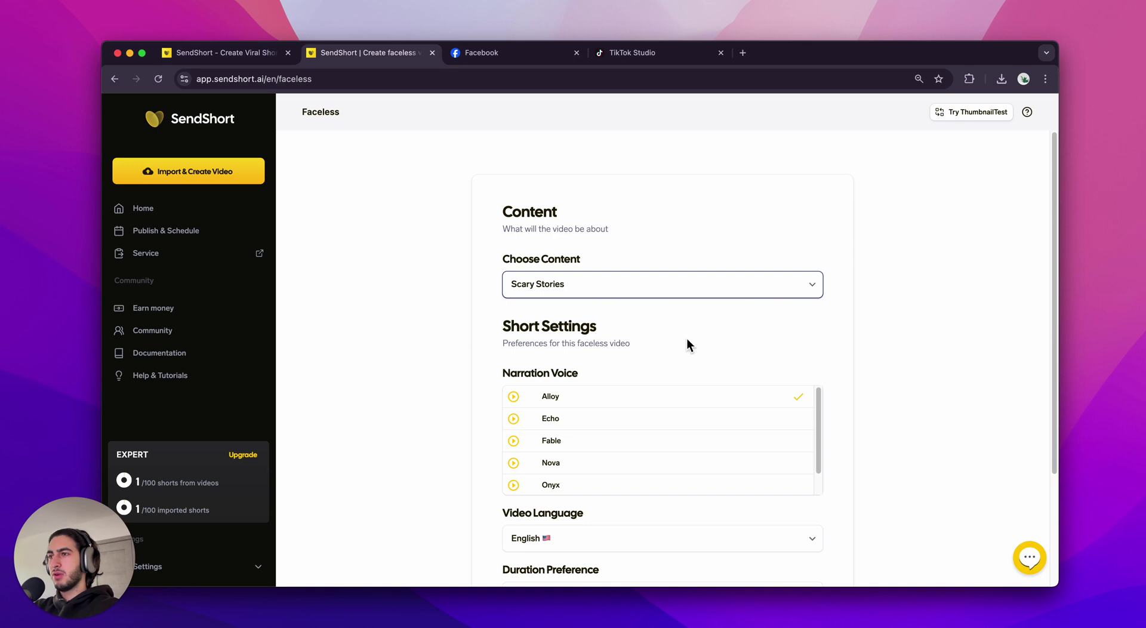
Step: Preview the Echo and Shimmer voices, then make Shimmer the narration voice
scroll(1054, 191, down, 2)
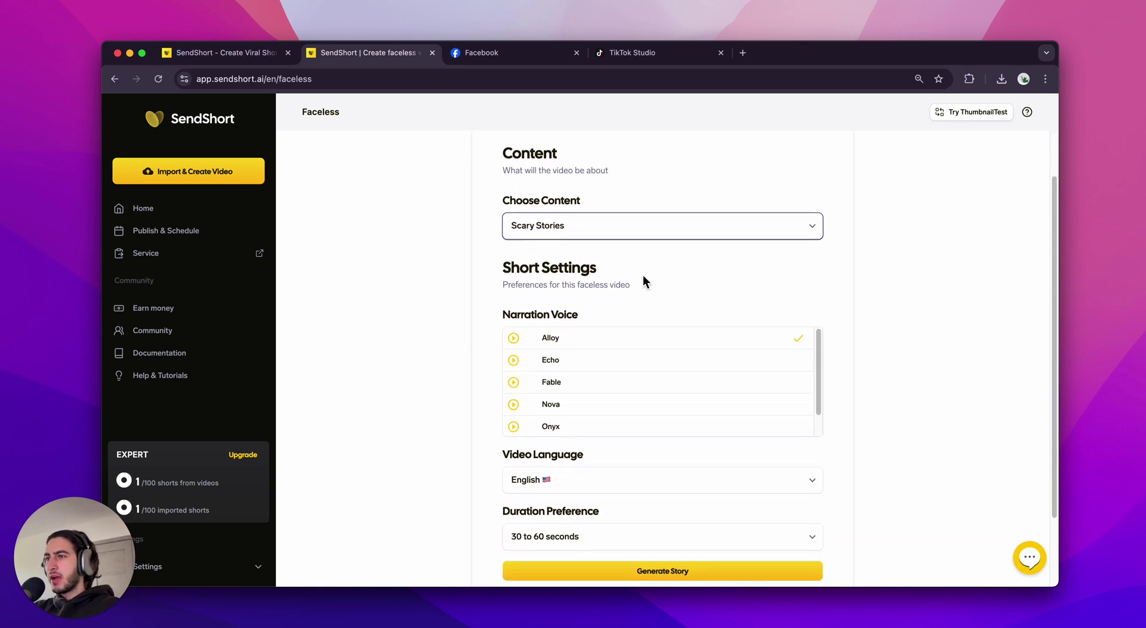
triple_click(558, 314)
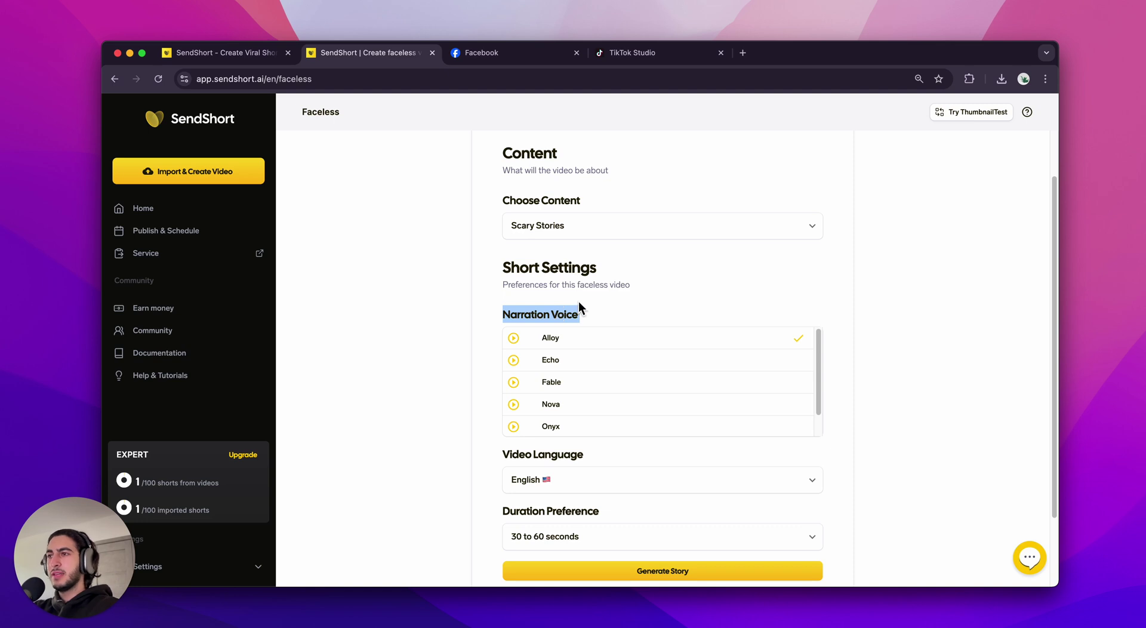
click(731, 280)
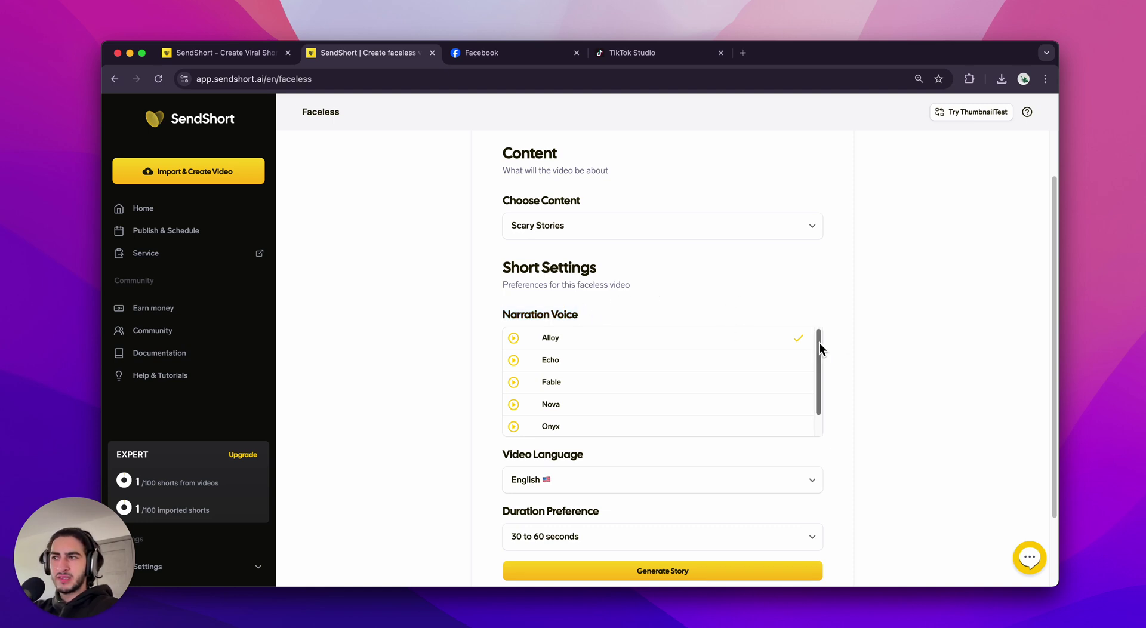
click(518, 362)
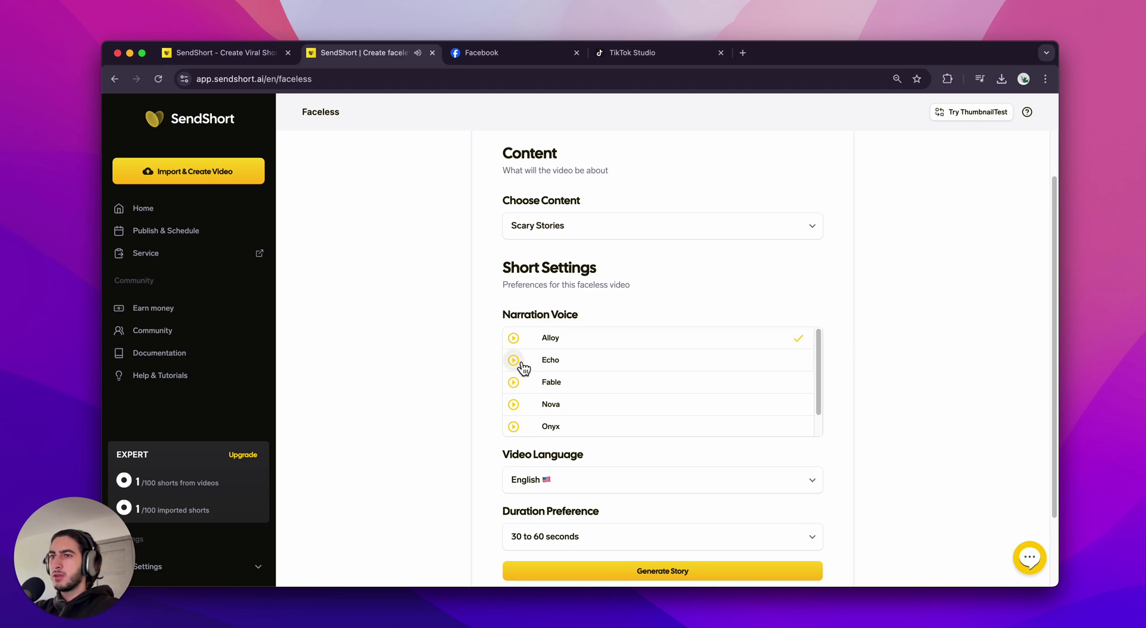
scroll(576, 379, down, 2)
click(521, 411)
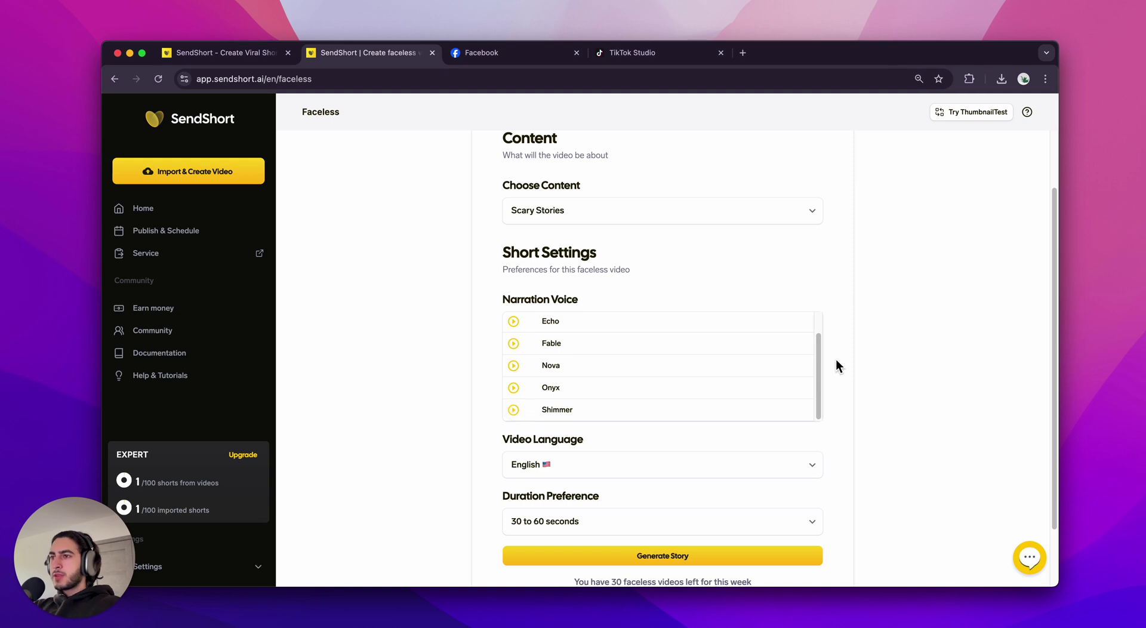
click(669, 411)
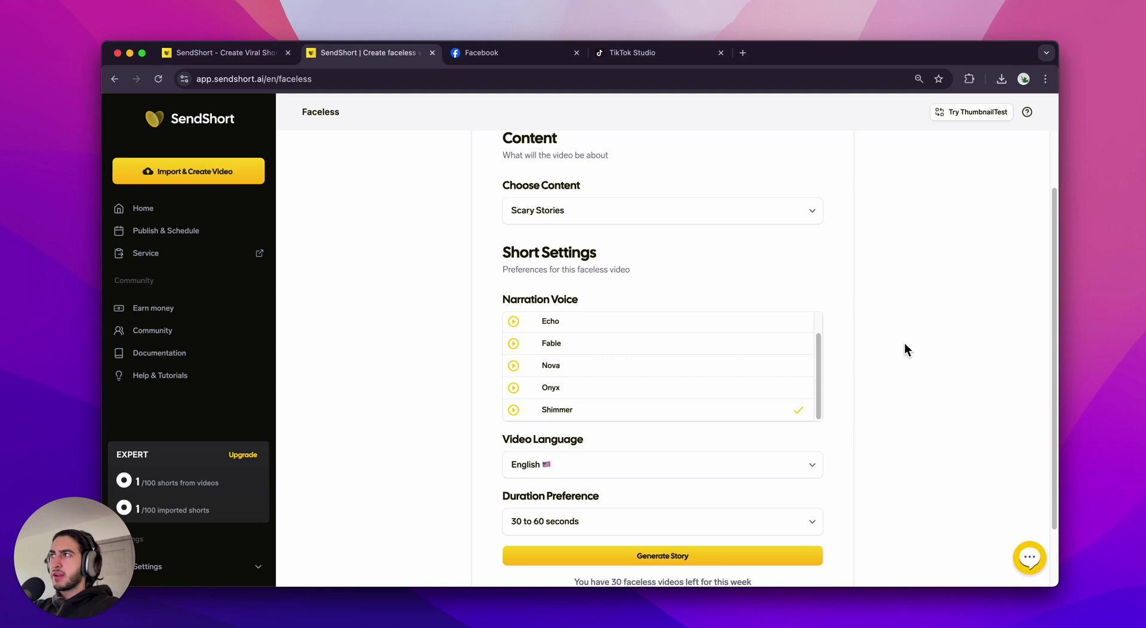
Step: Keep English language and the 30 to 60 seconds duration, then generate the story
scroll(893, 334, down, 3)
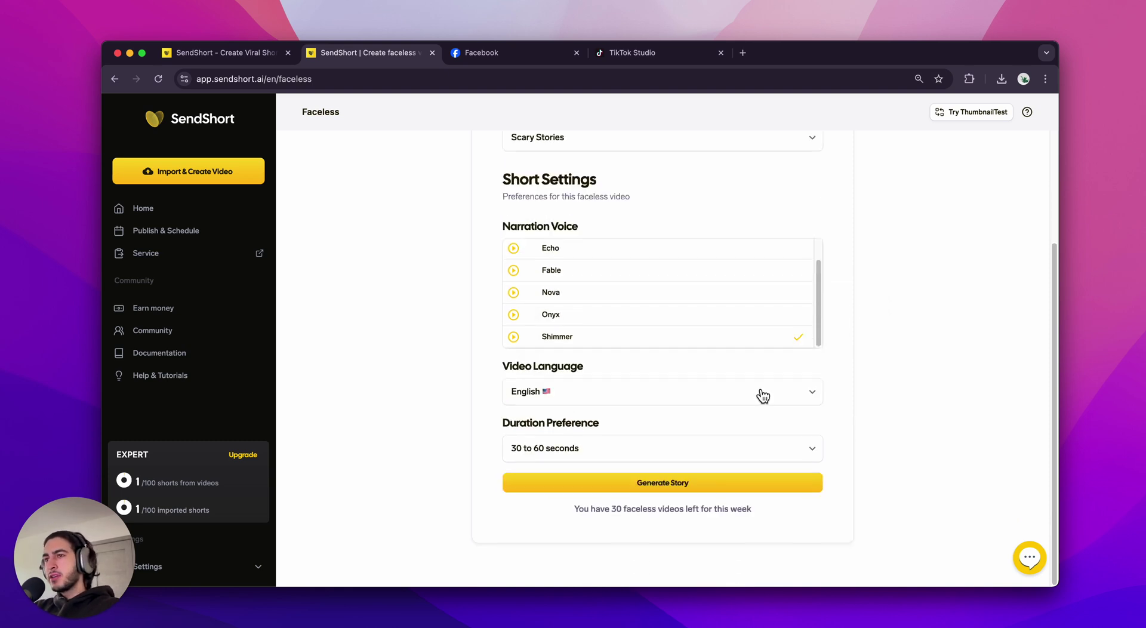
click(763, 394)
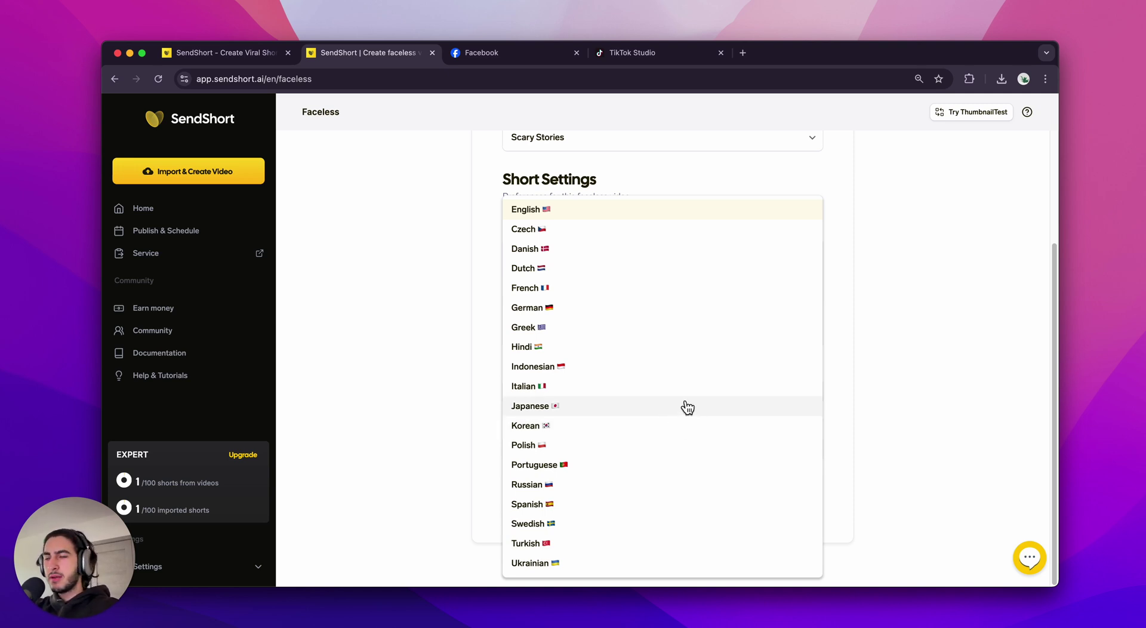
click(971, 313)
click(528, 451)
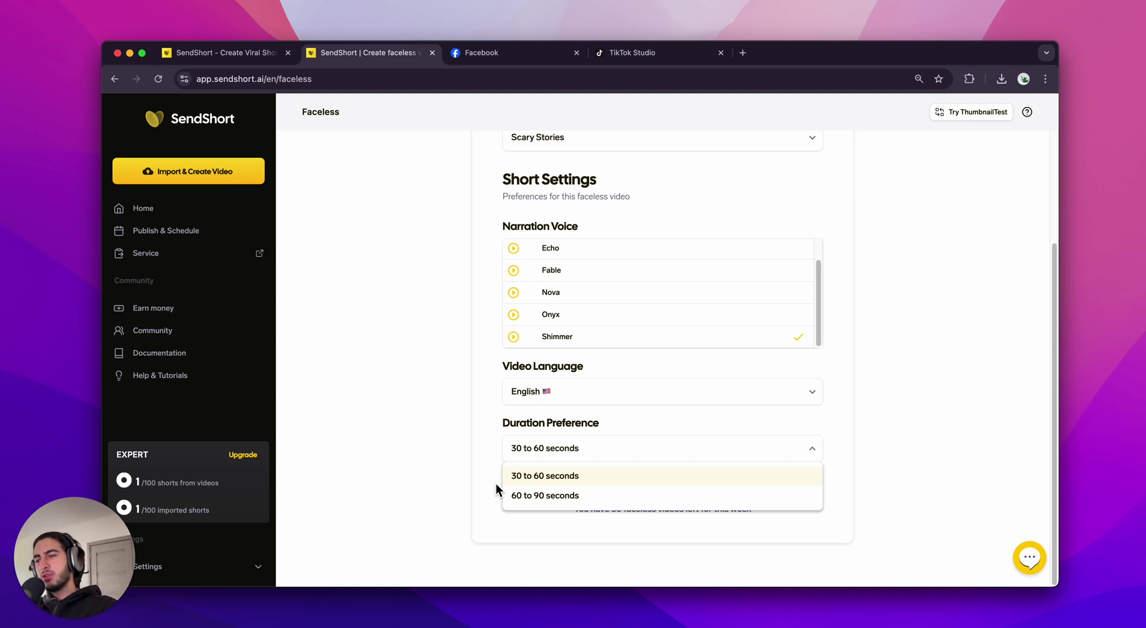
click(457, 458)
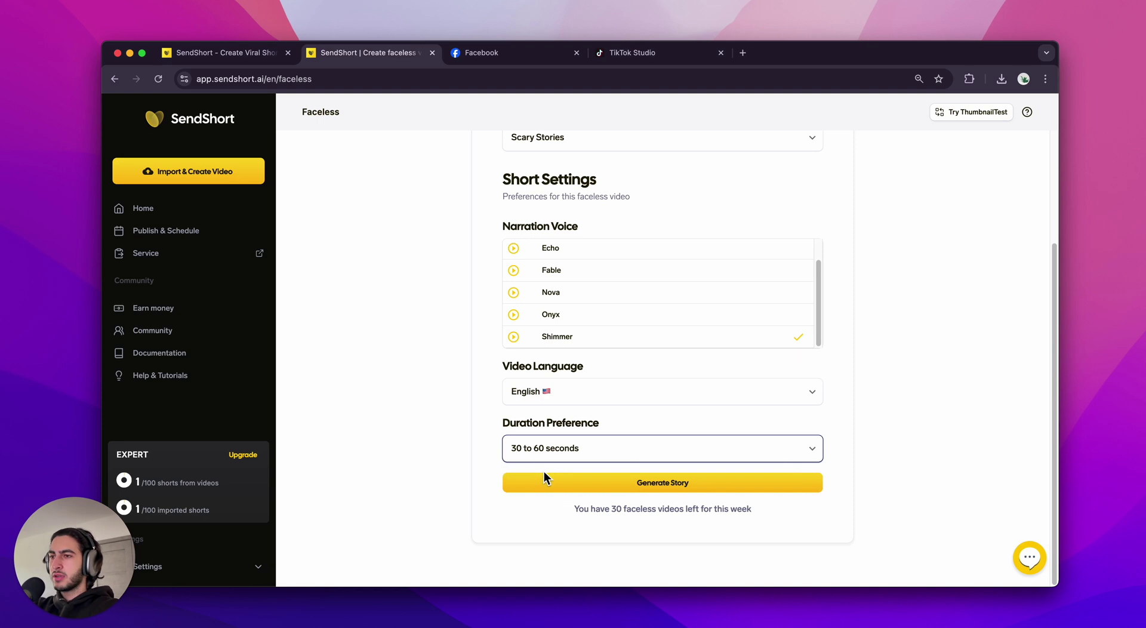
click(570, 483)
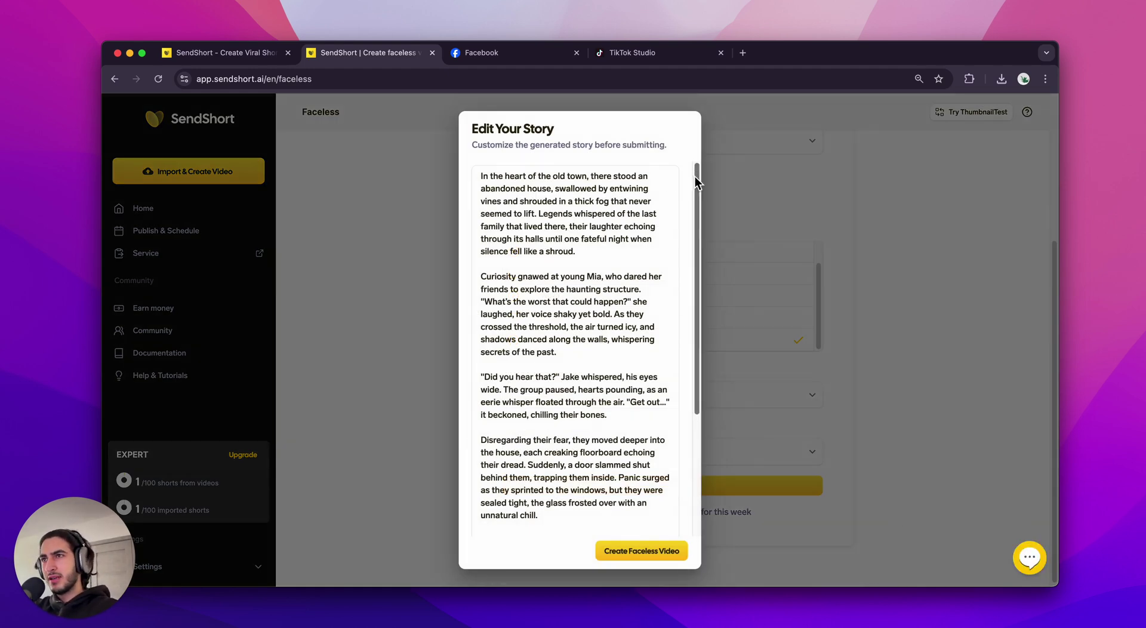
Step: Read through the generated haunted-house story and create the faceless video from it
drag(702, 179, 706, 310)
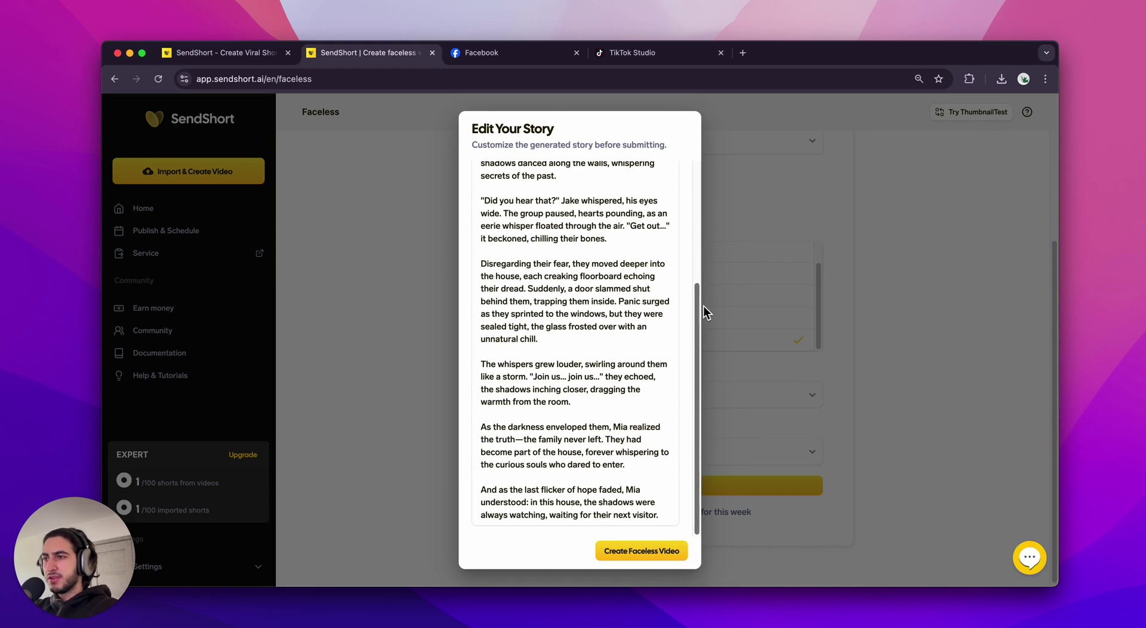
drag(700, 486, 706, 143)
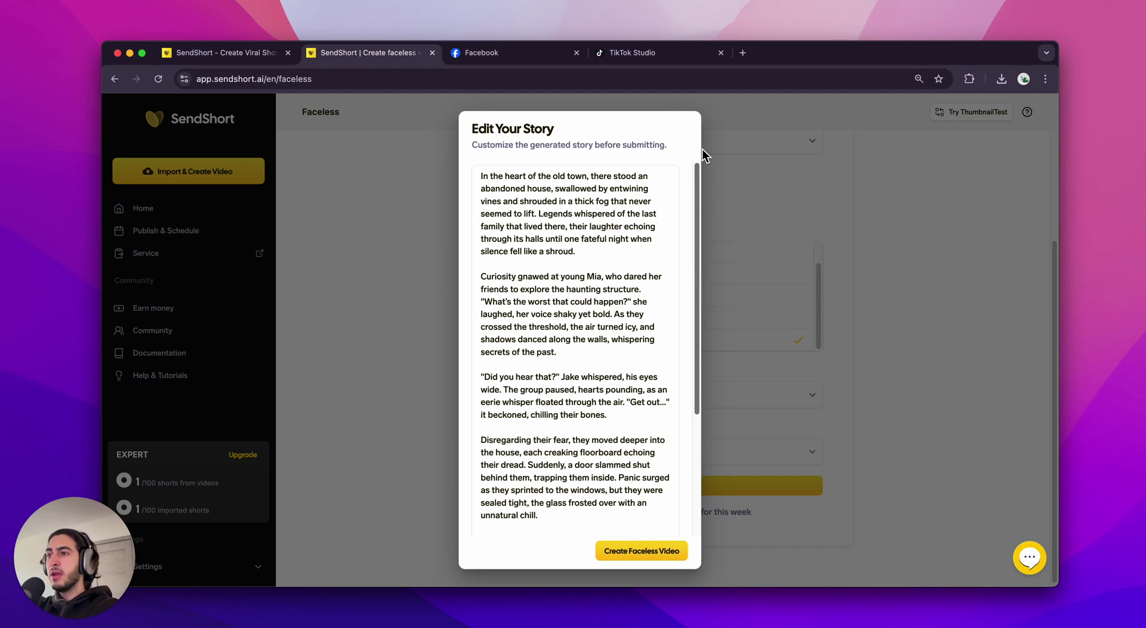
scroll(690, 179, down, 2)
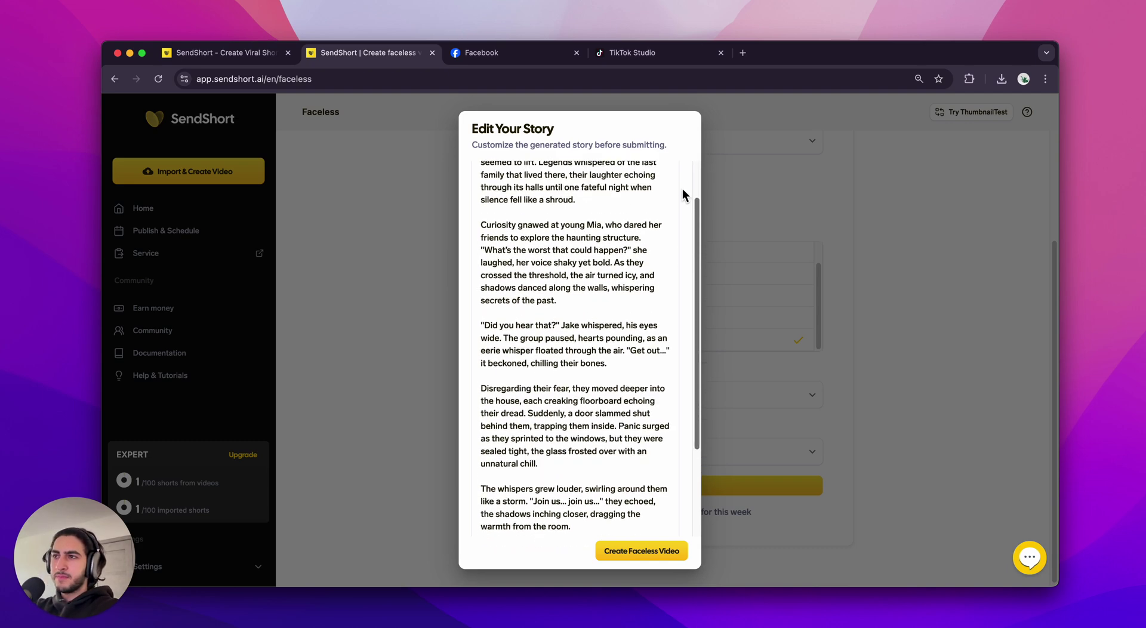
scroll(685, 176, up, 2)
scroll(687, 299, down, 10)
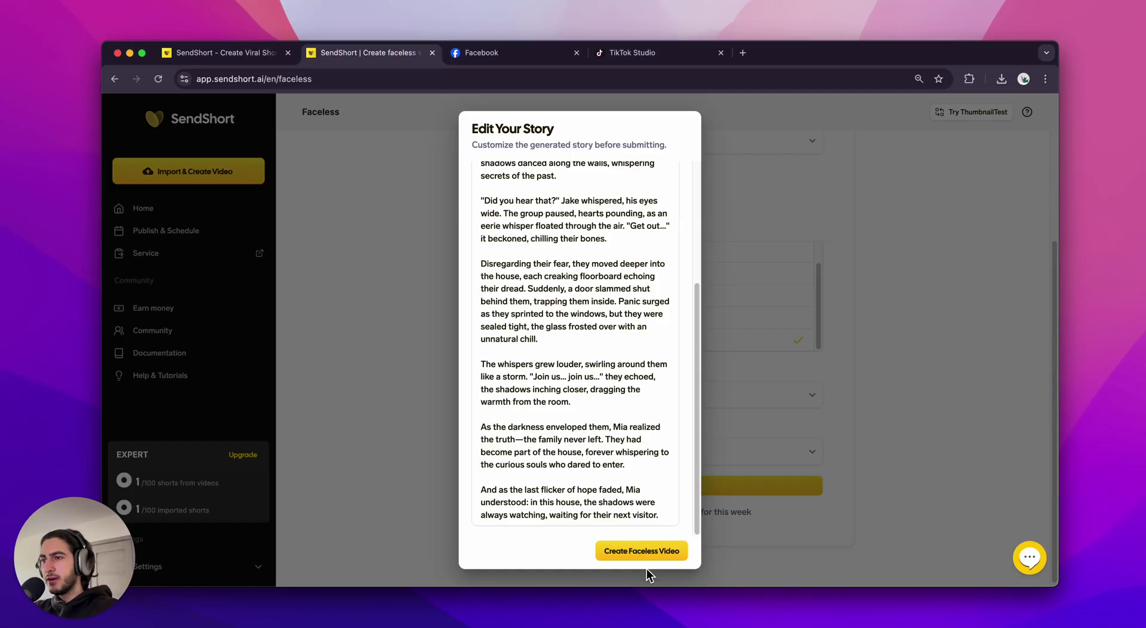
click(646, 558)
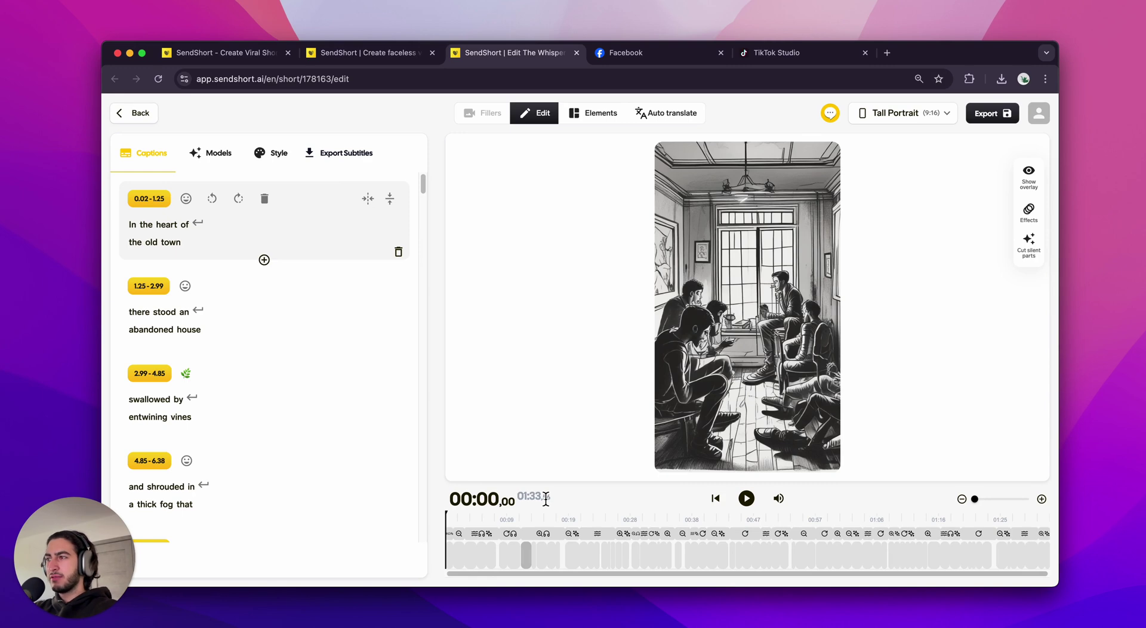
Step: Preview the short, then switch the captions to the Clear speech style
click(747, 499)
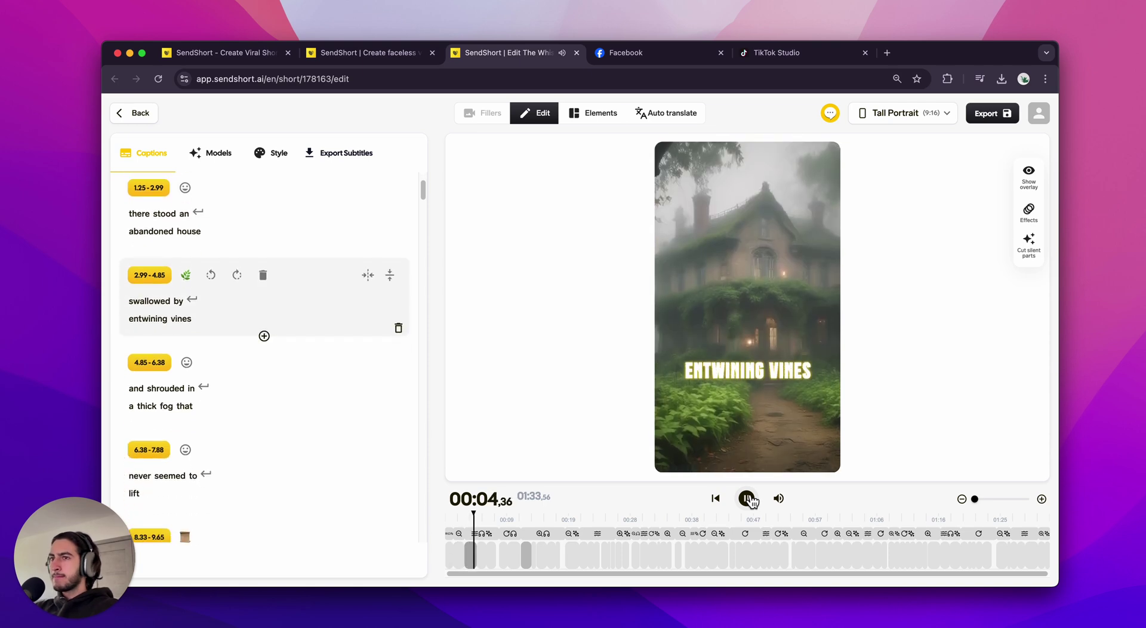
click(748, 499)
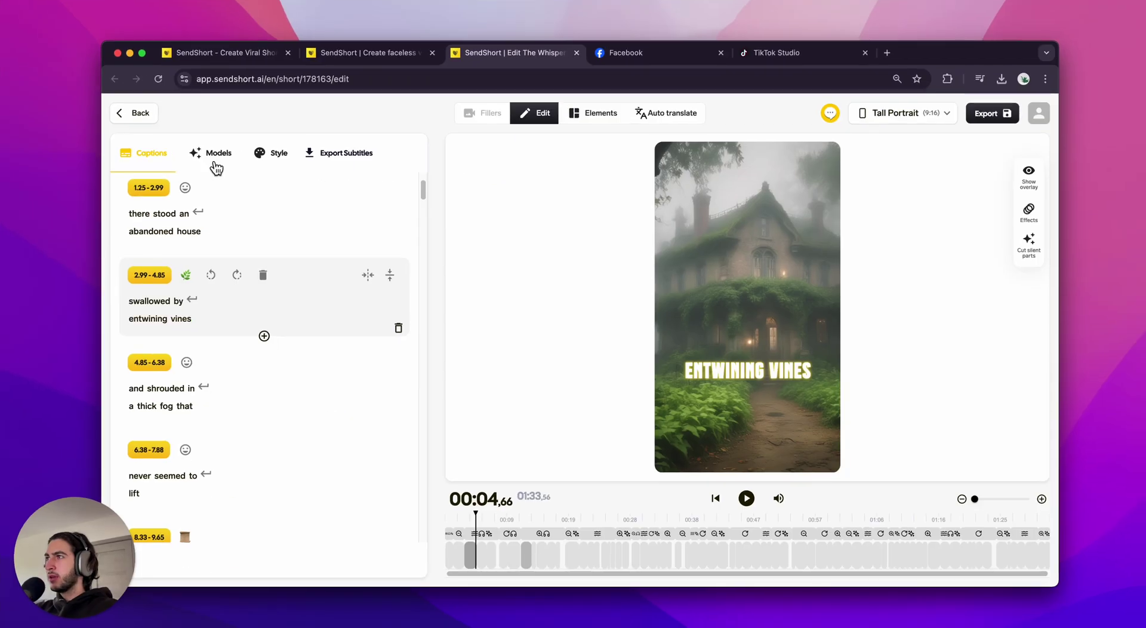
click(325, 171)
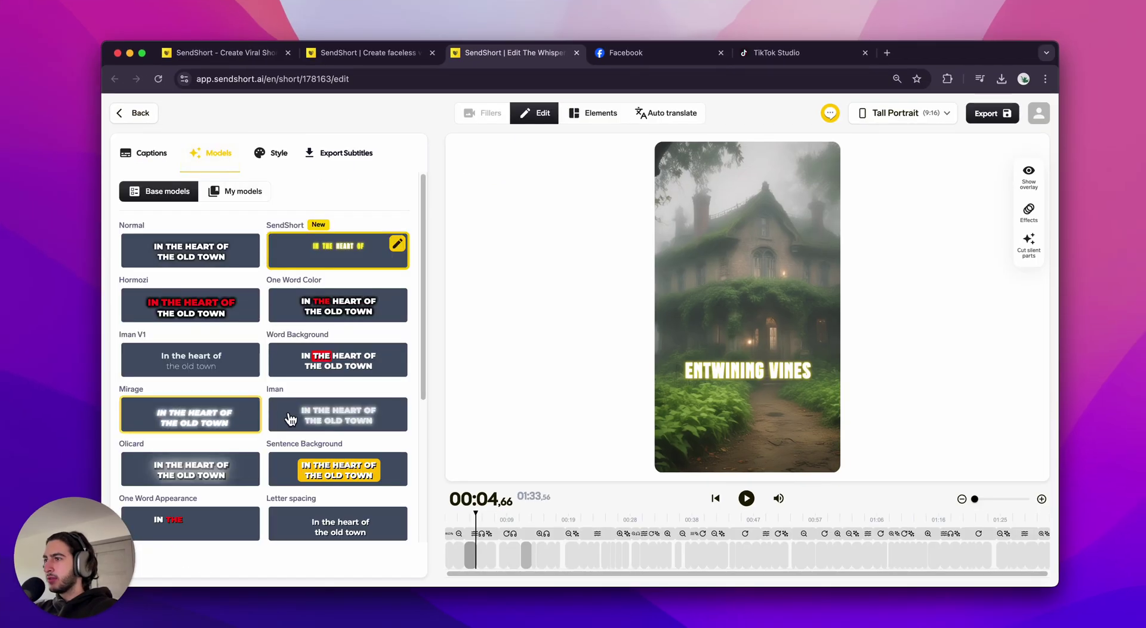
scroll(227, 406, down, 4)
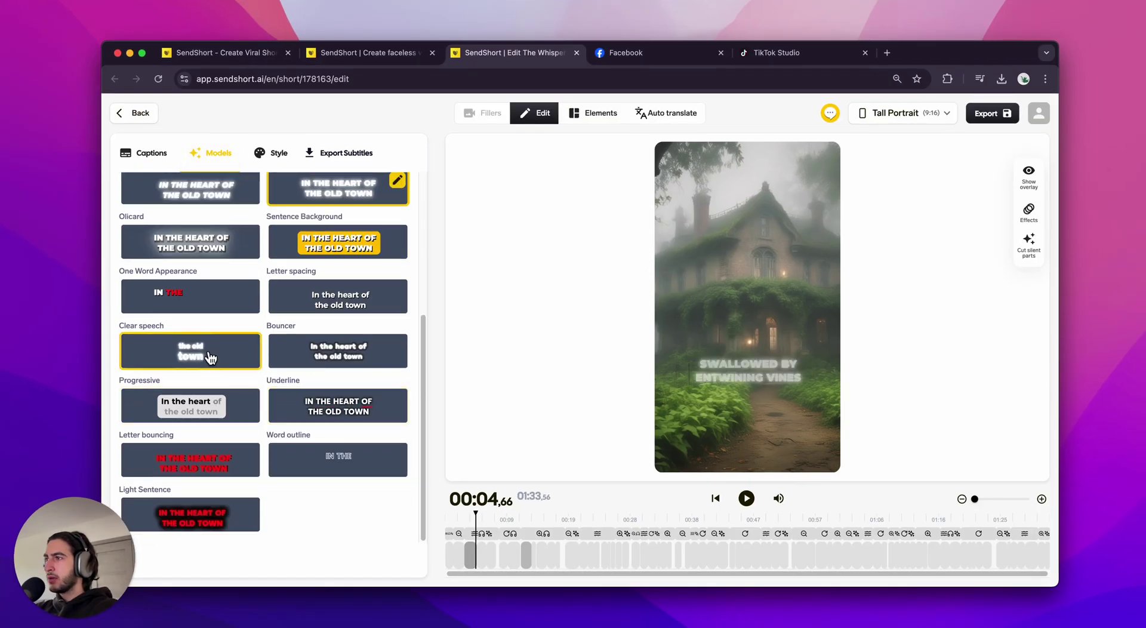
click(190, 350)
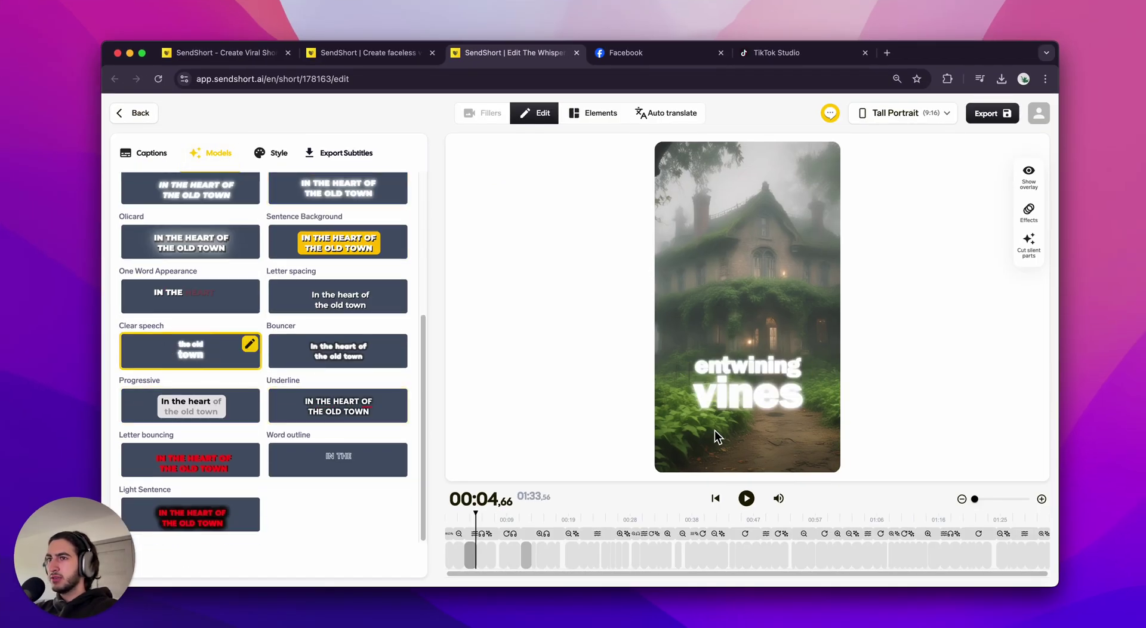
Step: Replay the preview to check the Clear speech captions, then show the caption font settings
click(748, 499)
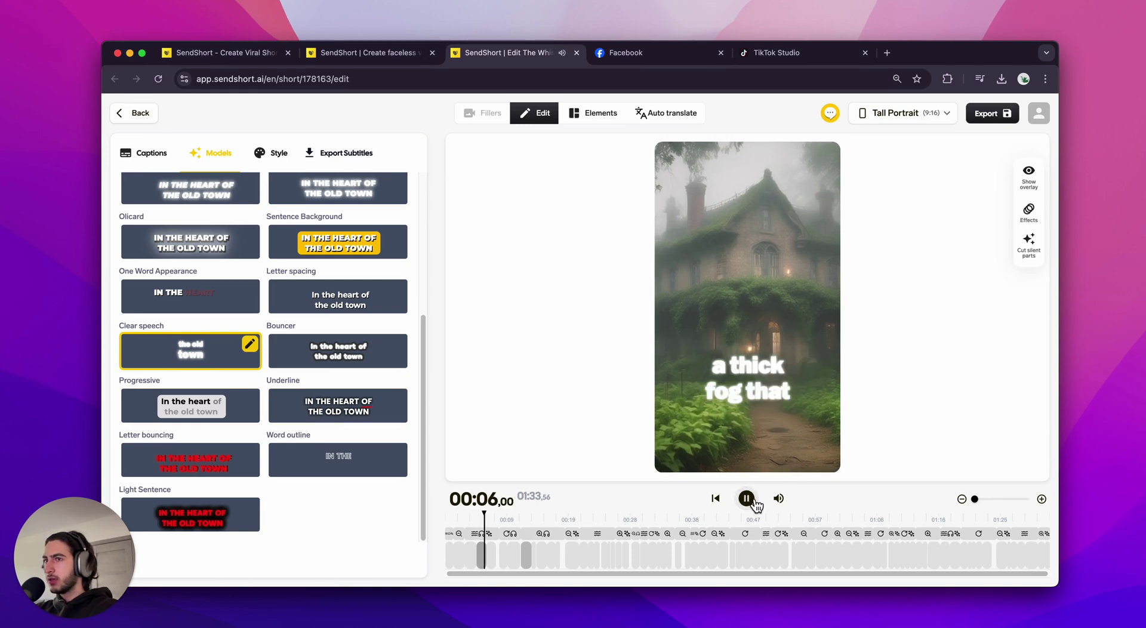
click(750, 501)
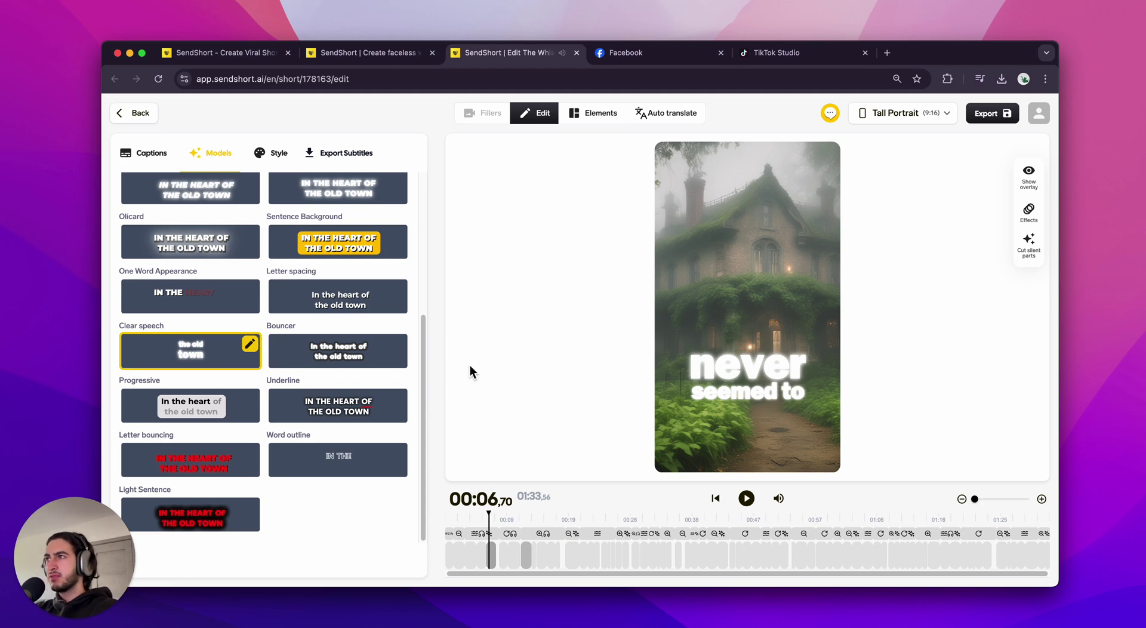
click(281, 154)
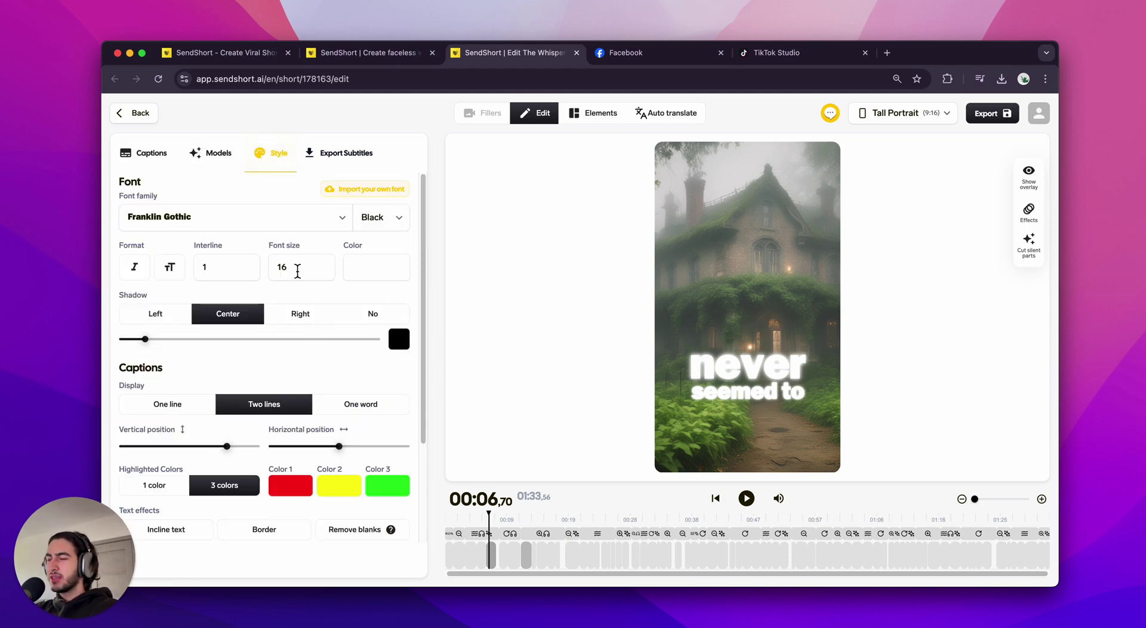
Step: Return to the Captions list showing the timed caption lines
click(153, 159)
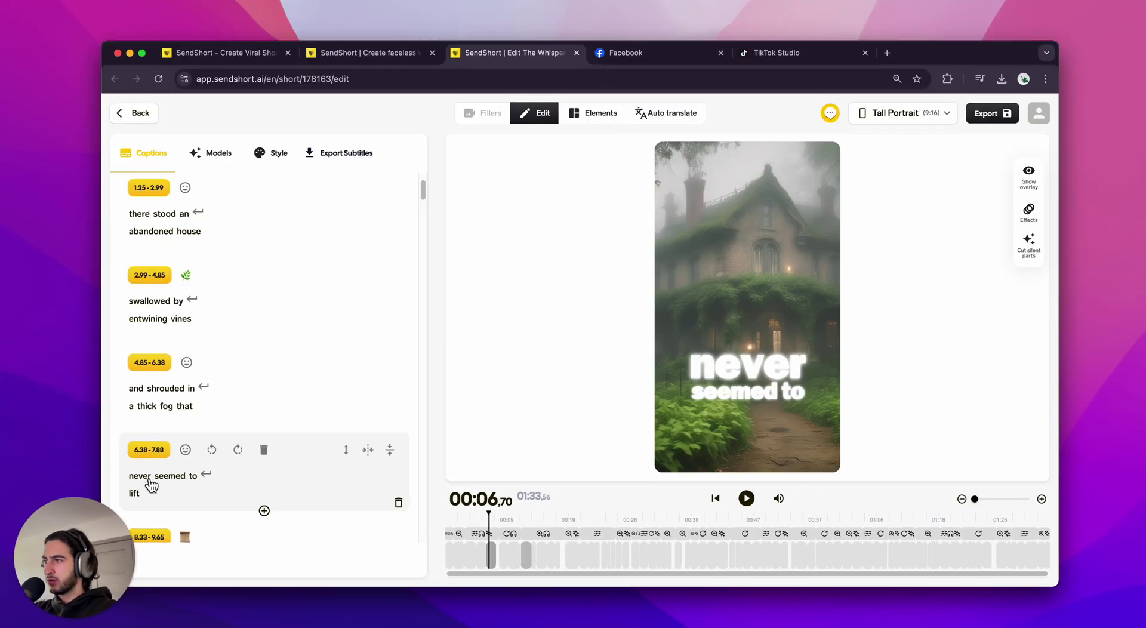
click(158, 457)
double_click(143, 476)
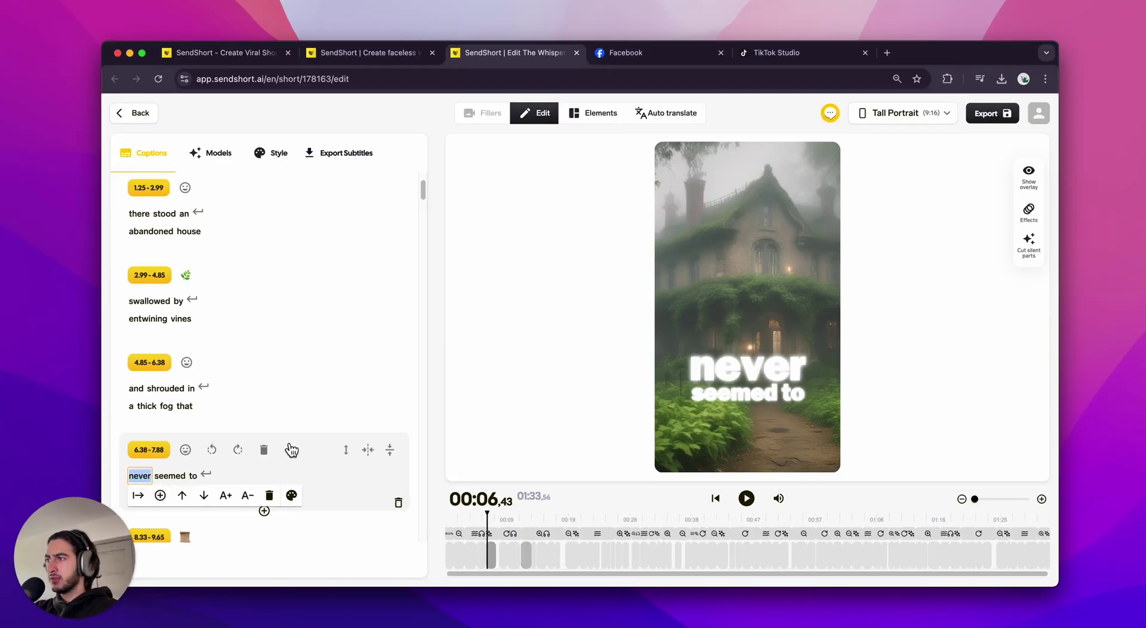
text(hello)
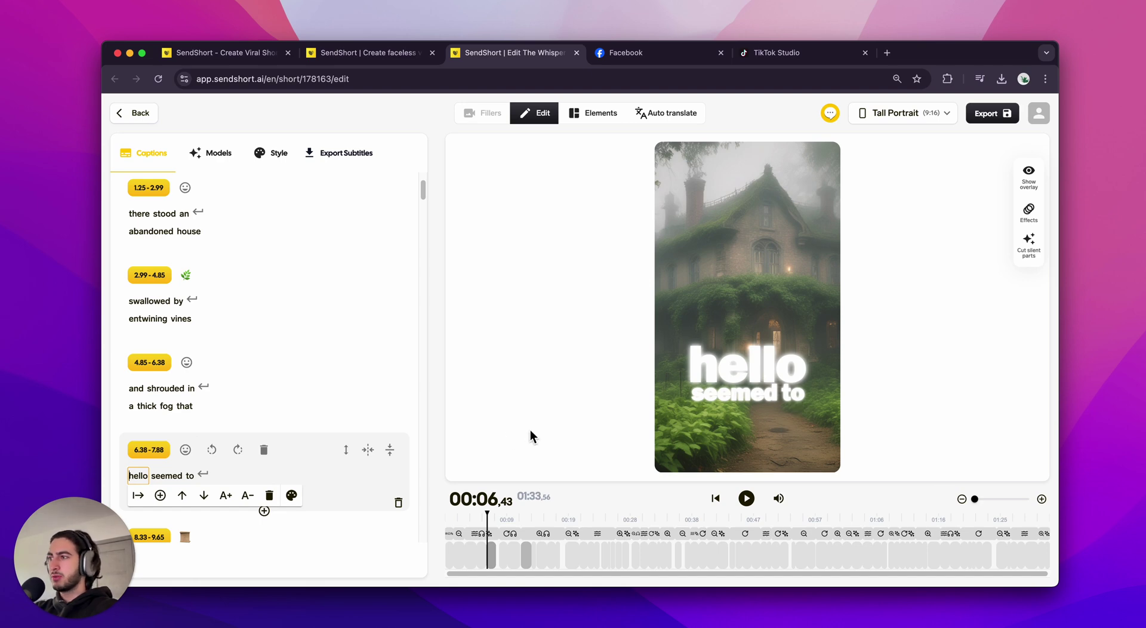
text(sendshort)
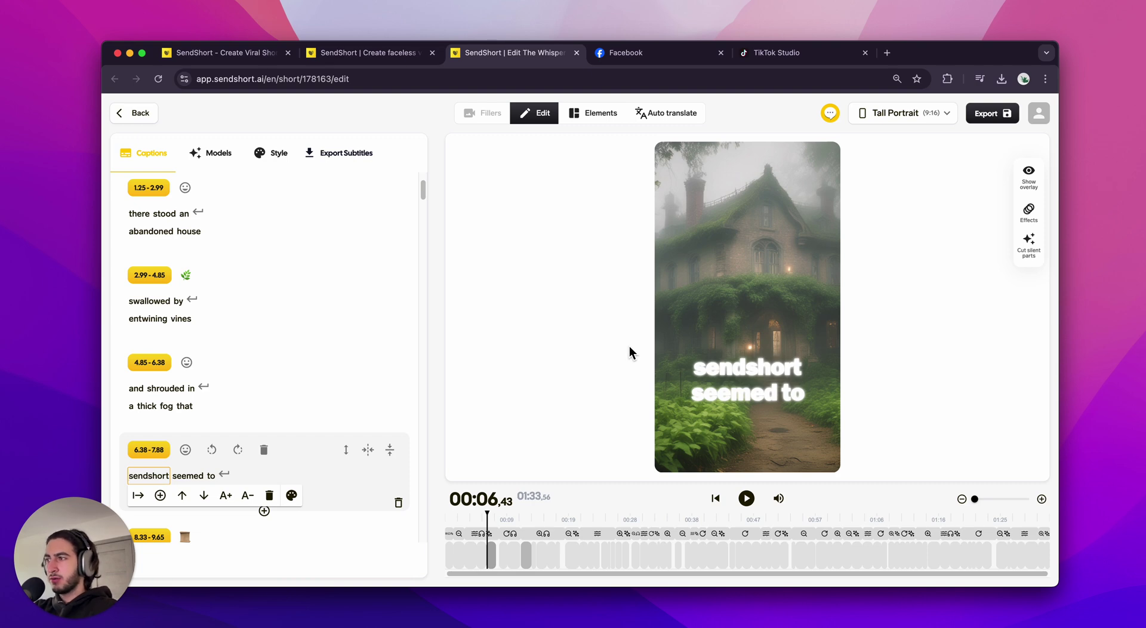
text(I)
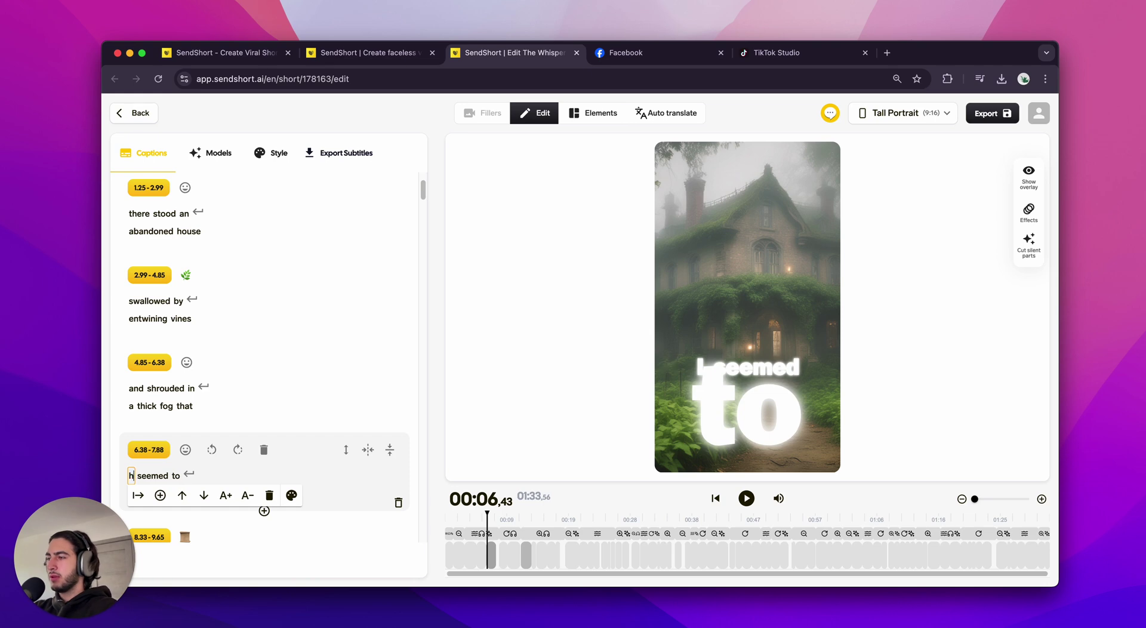
text(i)
key(super+a)
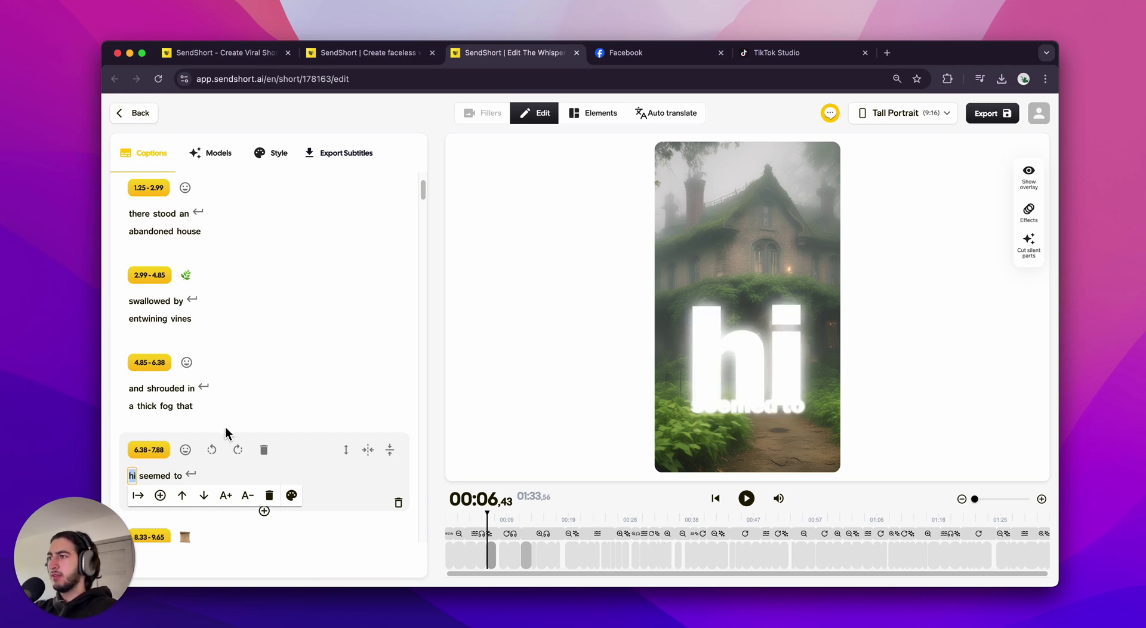
text(sendshort)
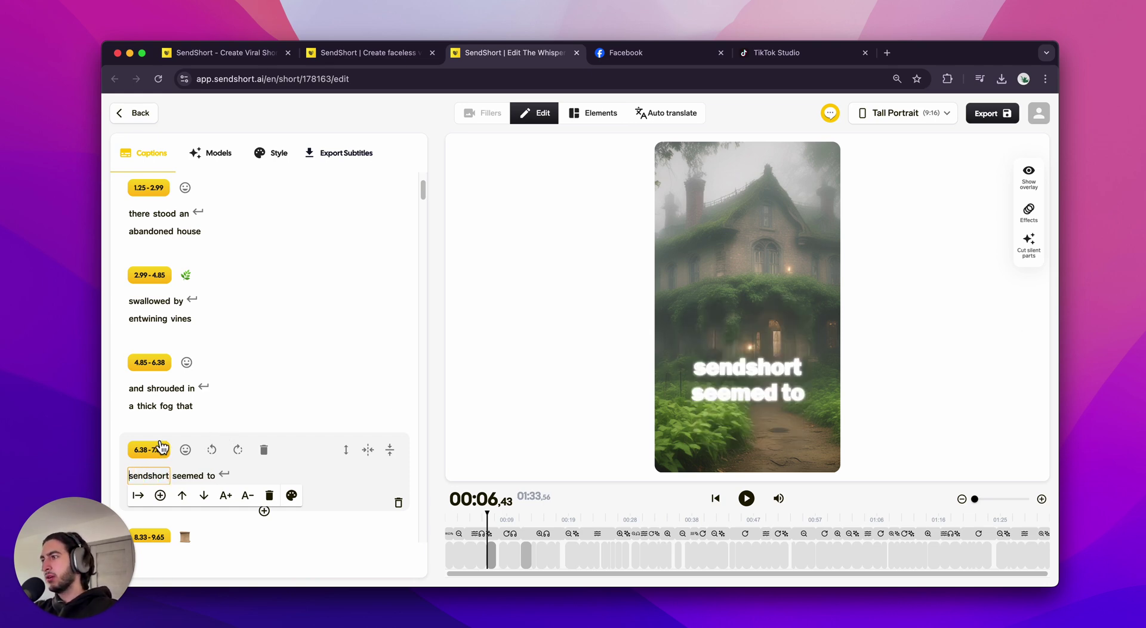
key(super+a)
text(never)
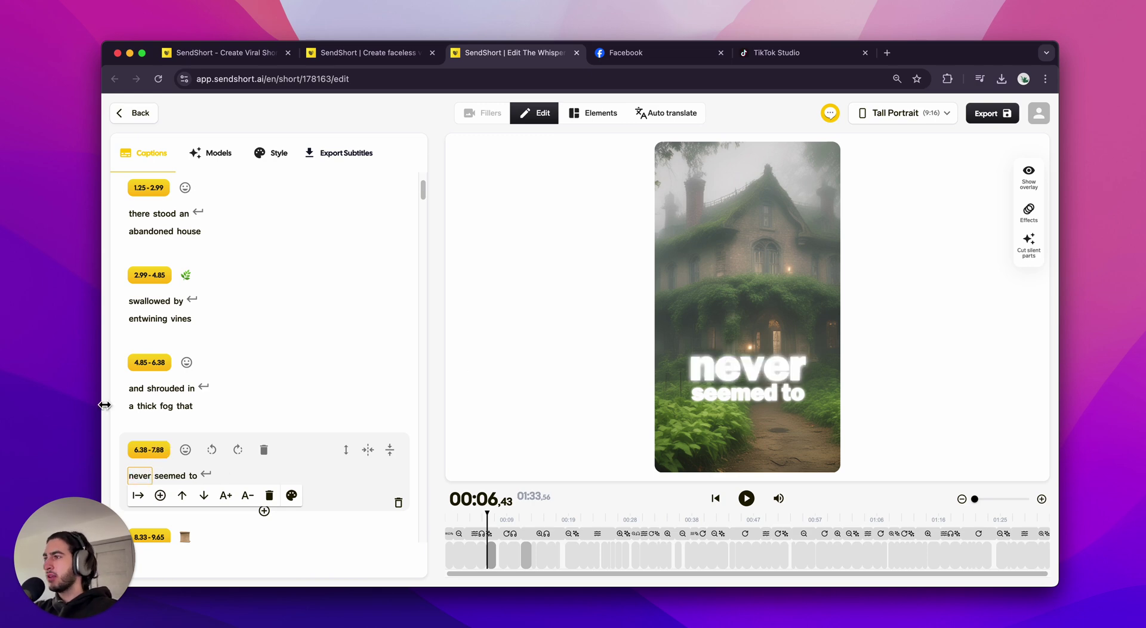
click(493, 293)
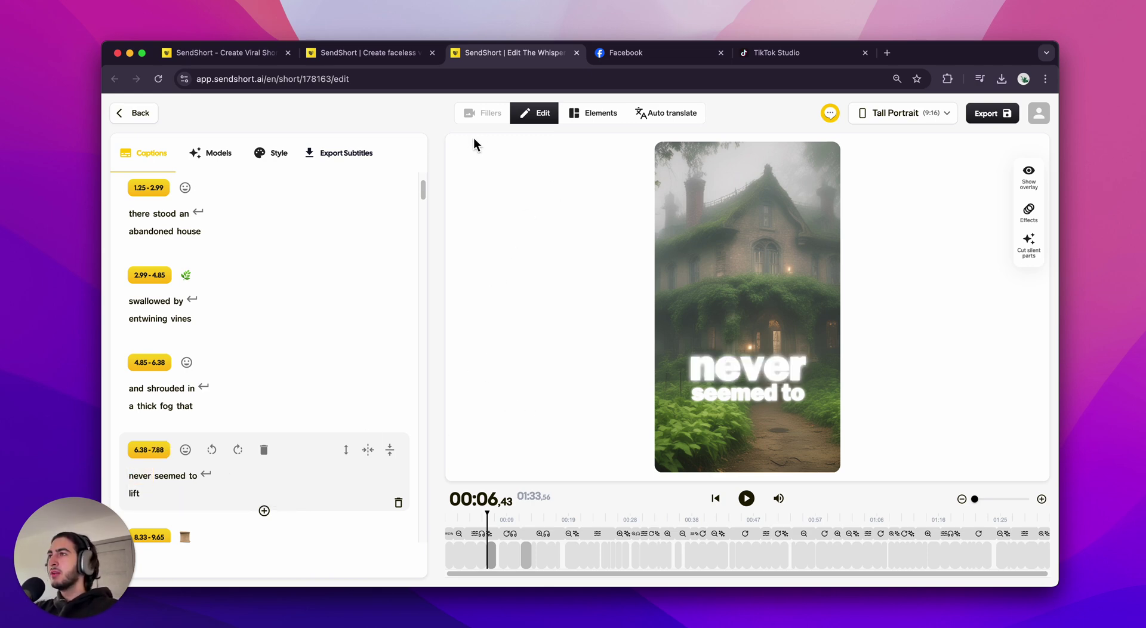
click(358, 156)
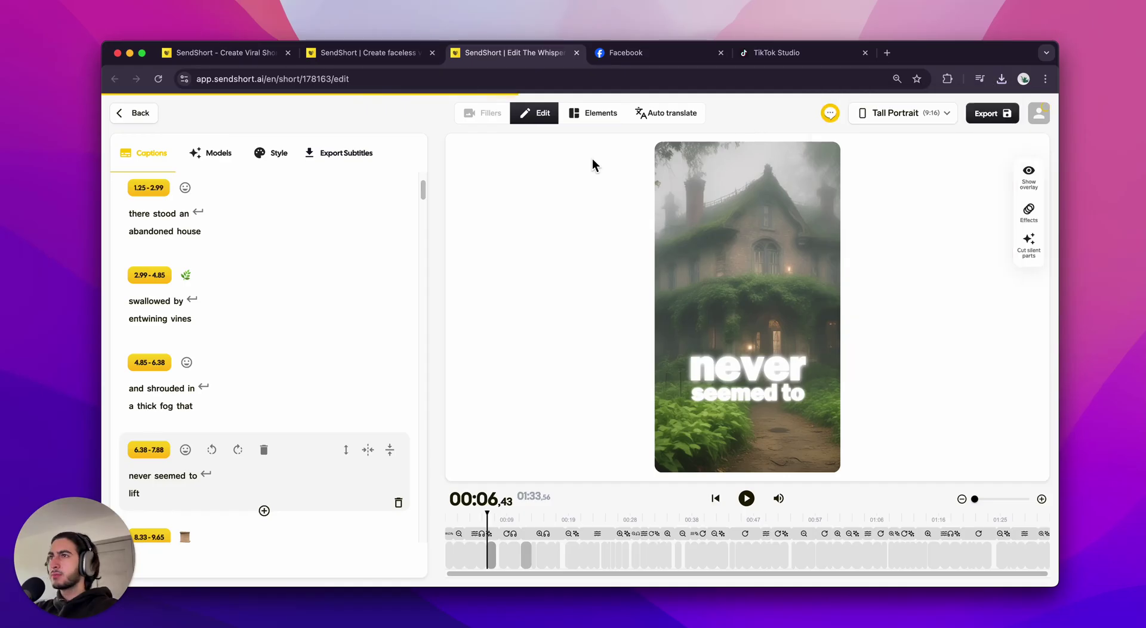
Step: Auto-generate B-roll for the short and enable B-roll on the 00:00–00:07 line
click(591, 122)
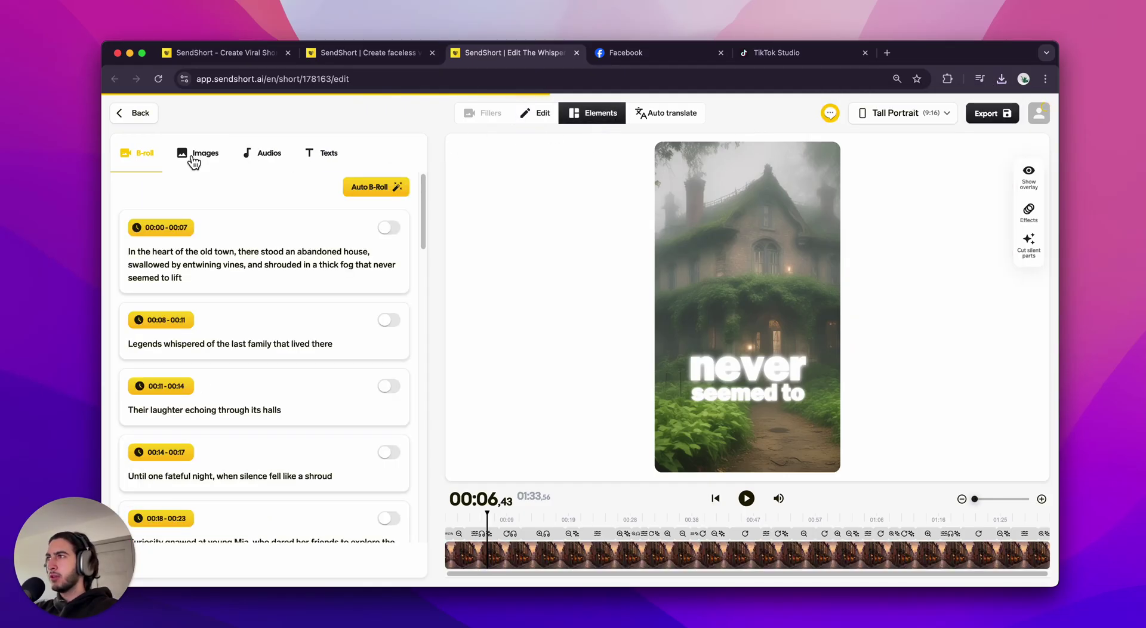
click(405, 187)
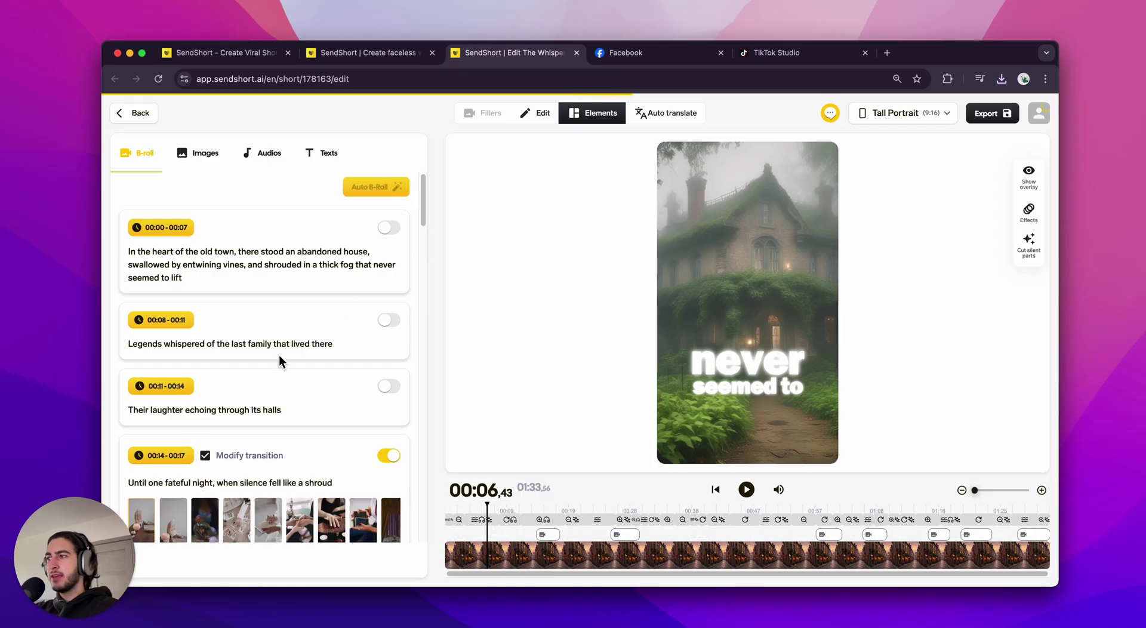
scroll(210, 411, down, 5)
scroll(210, 411, up, 2)
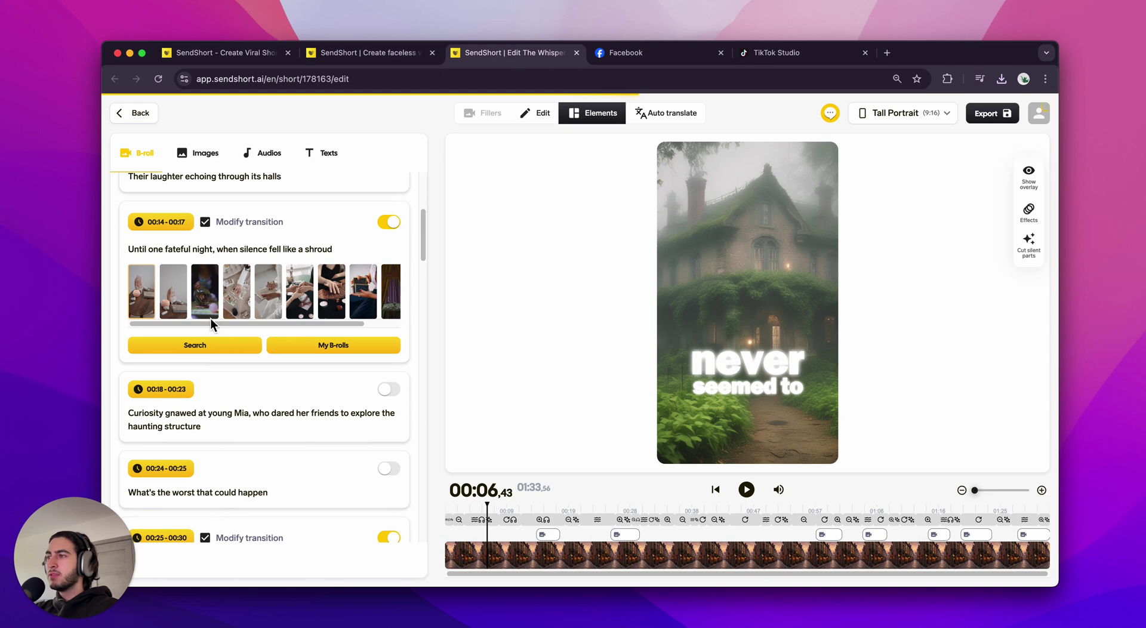
scroll(349, 299, up, 4)
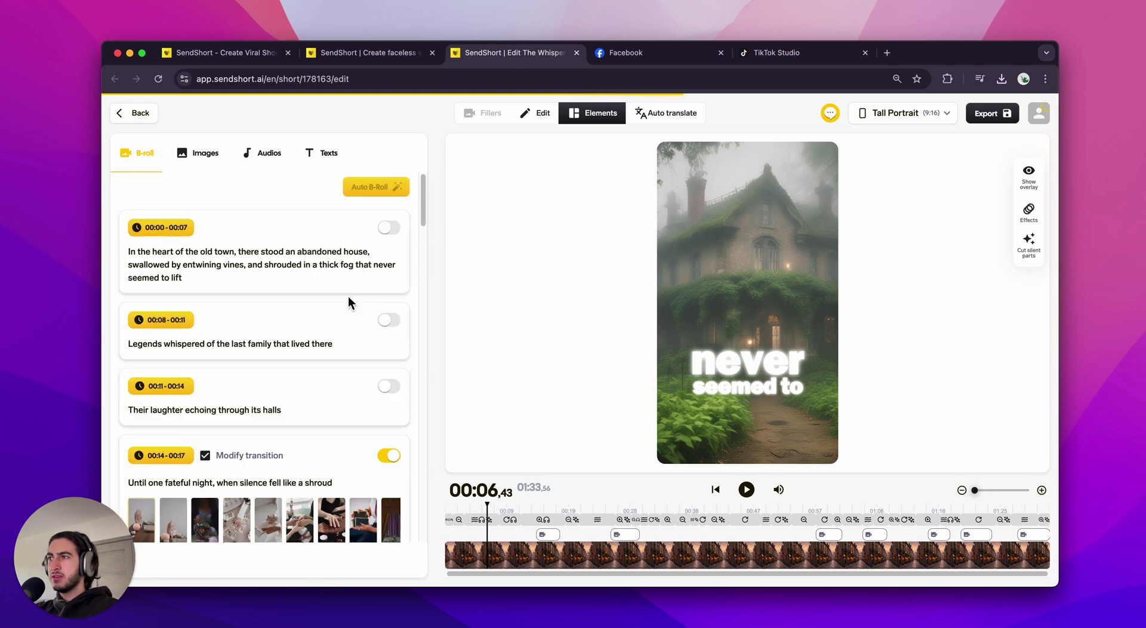
click(389, 229)
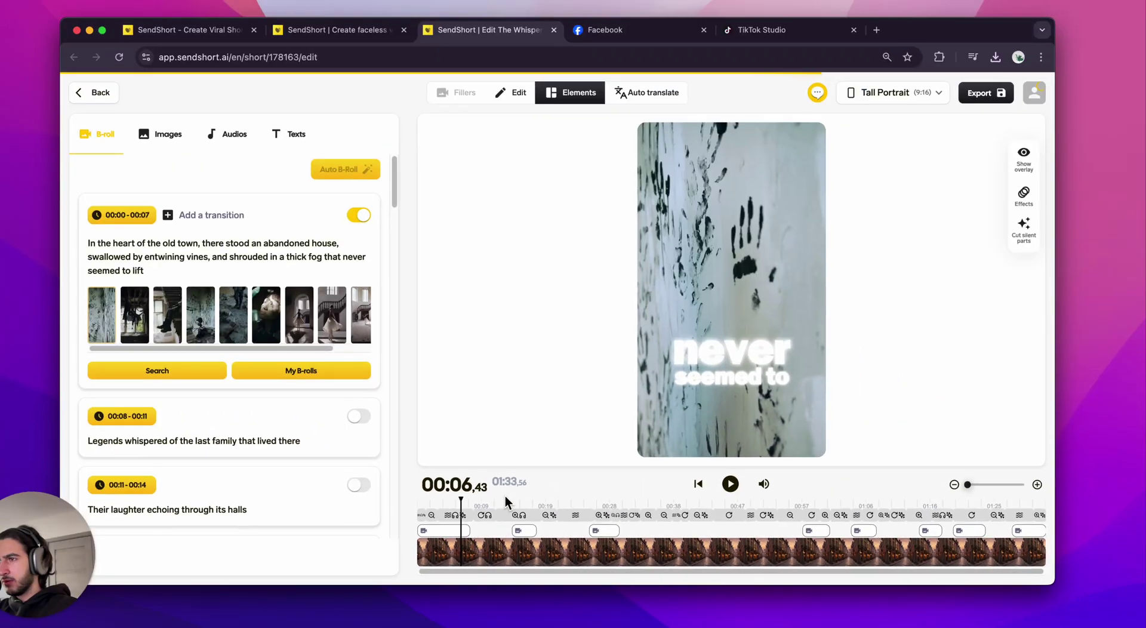
Step: Play the preview from about 00:13 to check the B-roll, then view the image library
click(498, 453)
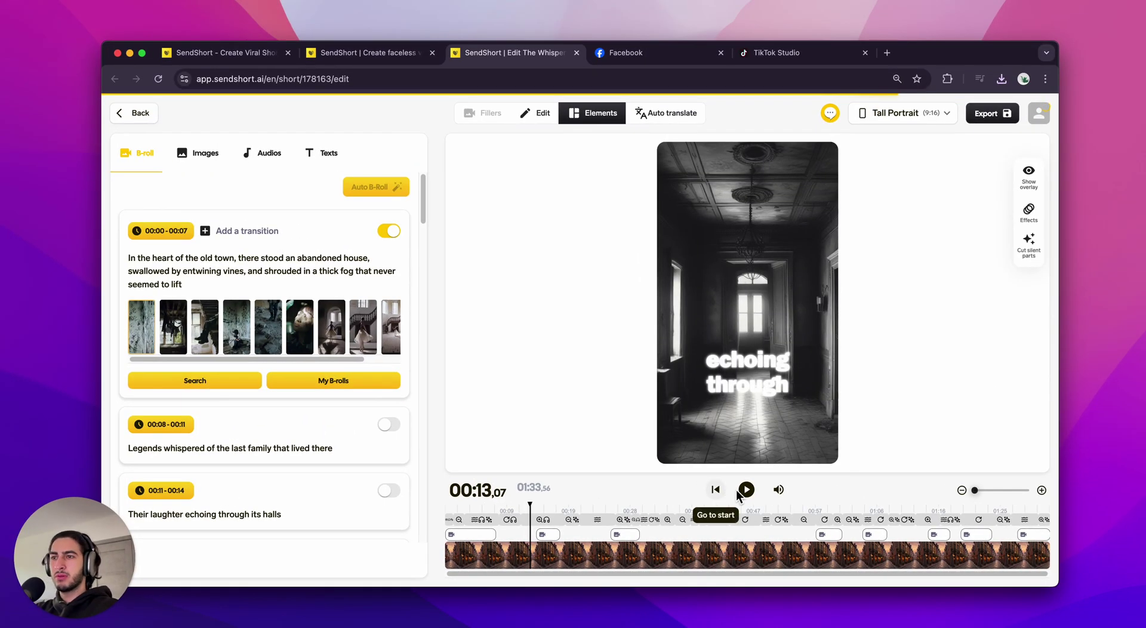
click(745, 490)
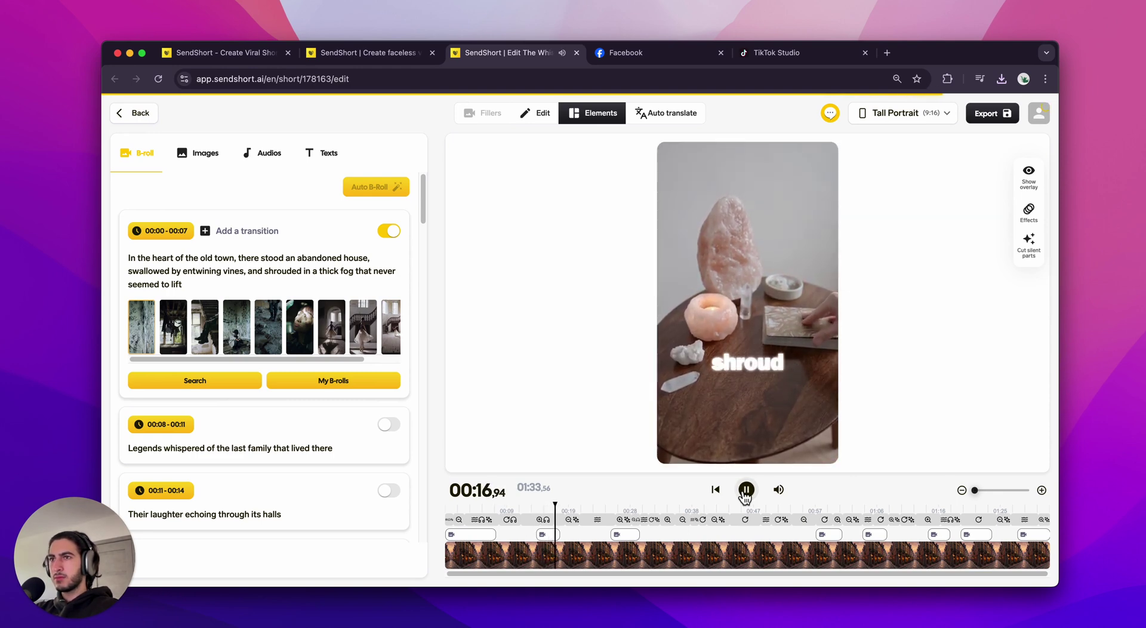
click(765, 397)
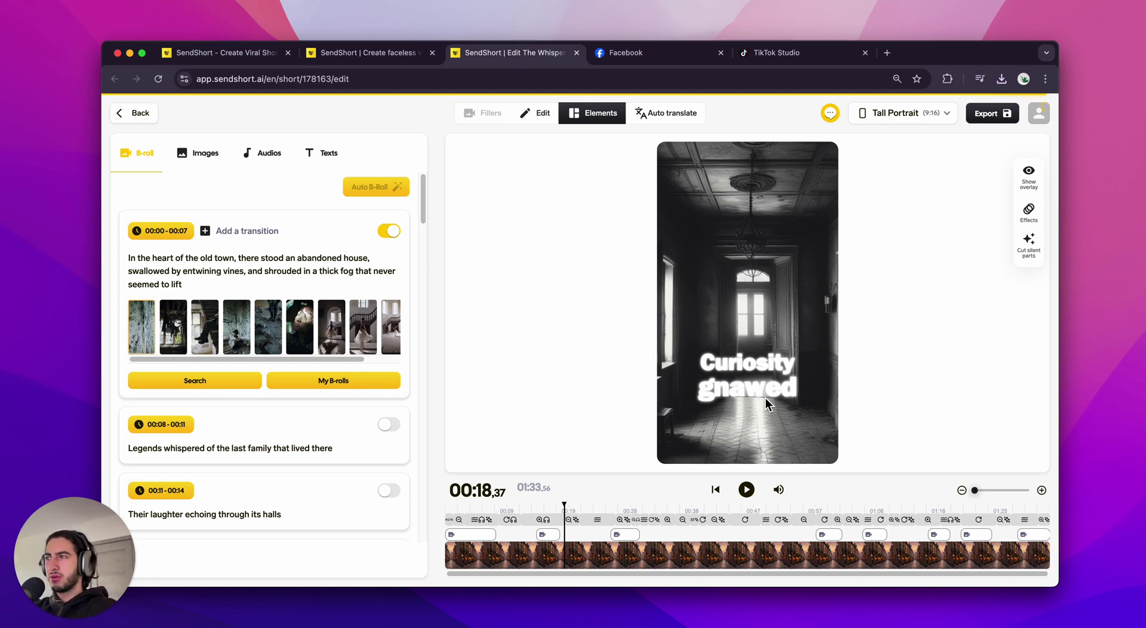
click(216, 167)
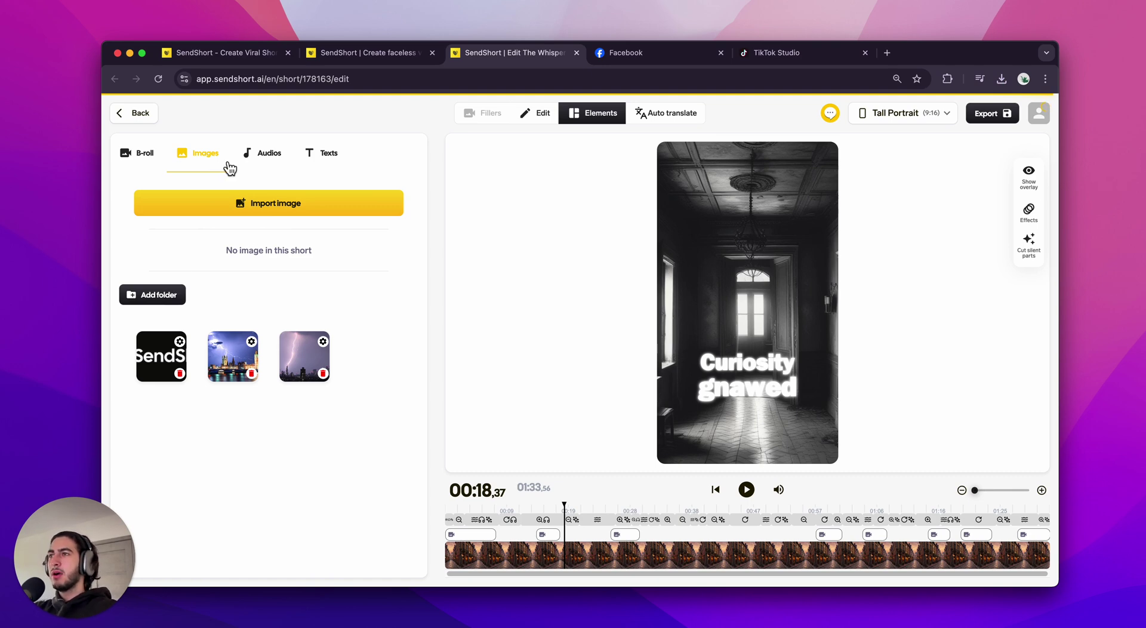
Step: Add a new text overlay and replace its placeholder with 'Hello hello'
click(270, 154)
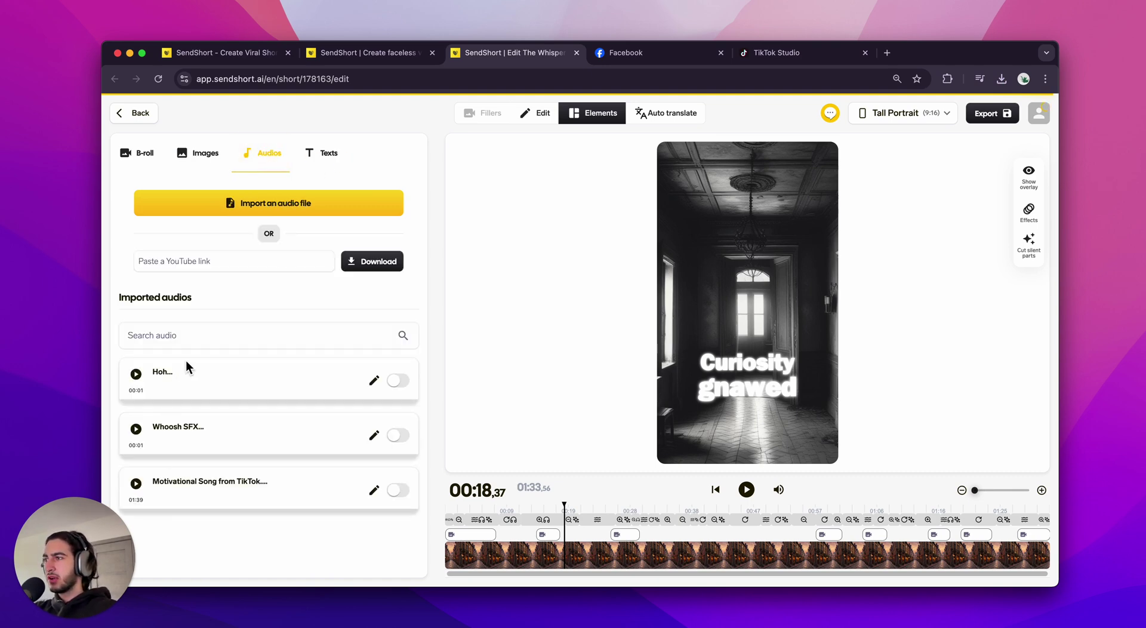
click(330, 157)
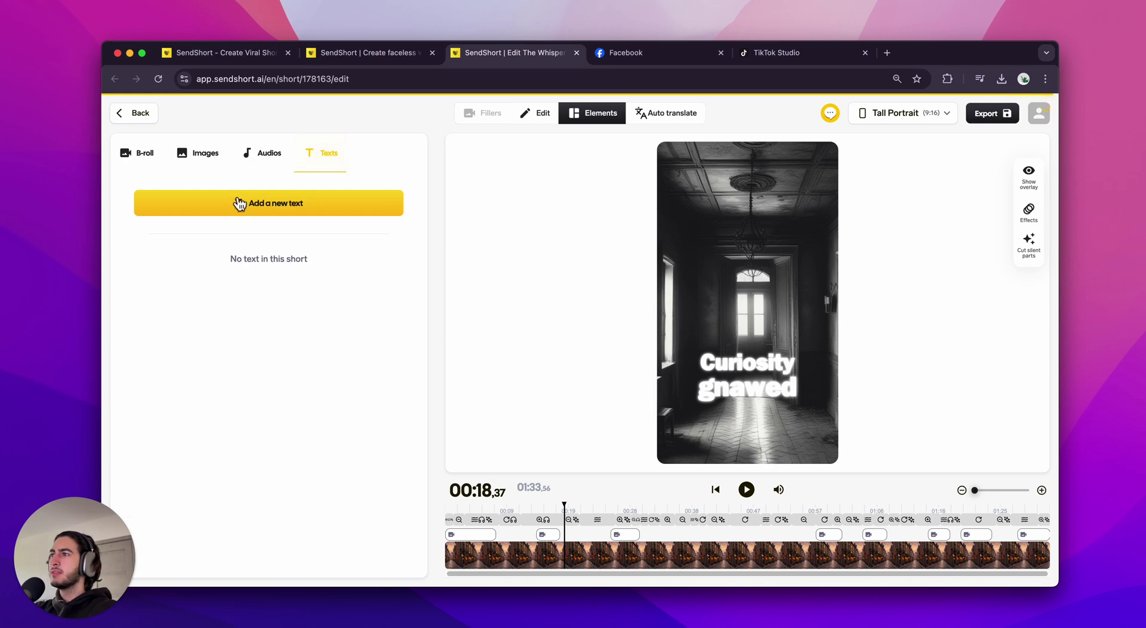
click(380, 211)
click(256, 301)
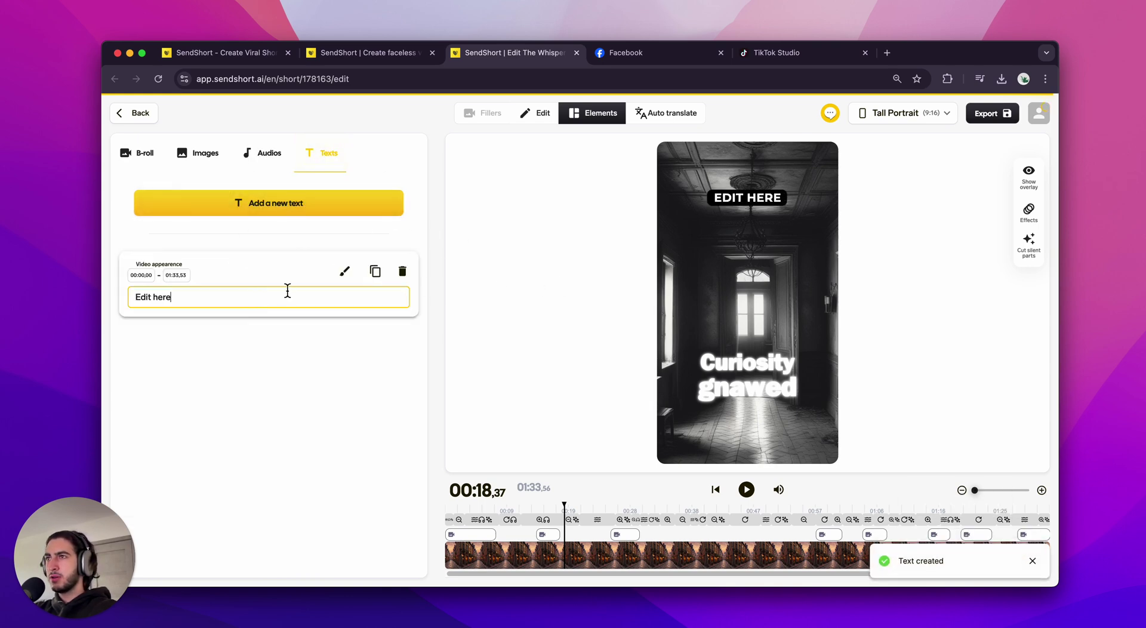
key(super+a)
text(Hello hello)
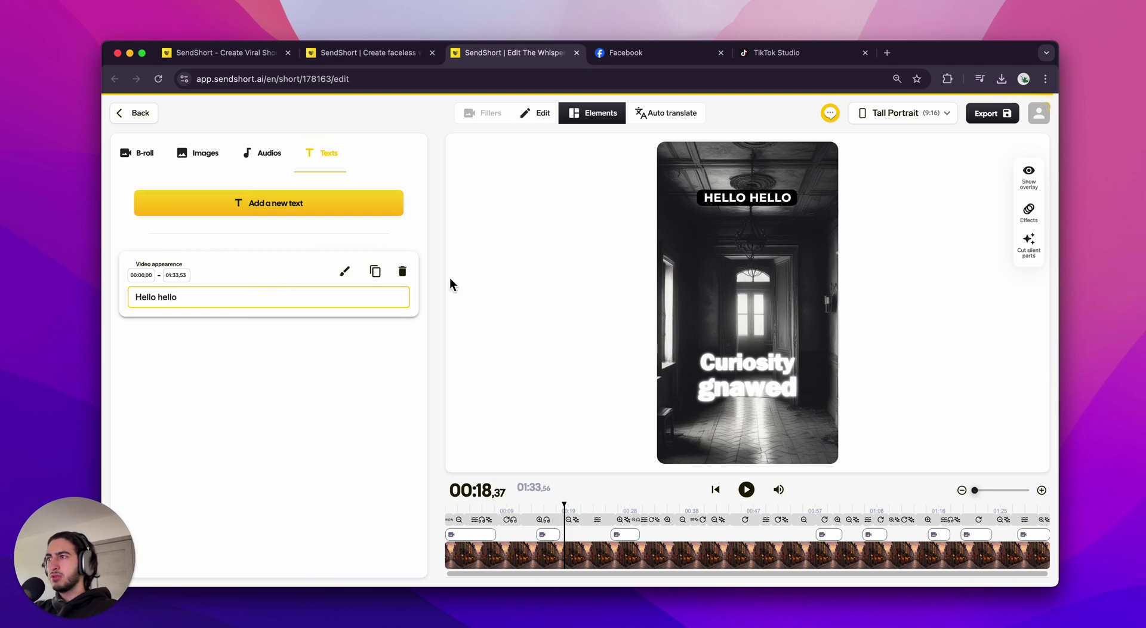
click(327, 361)
Step: Browse the auto-translate language list, then glance at the Effects options
click(667, 114)
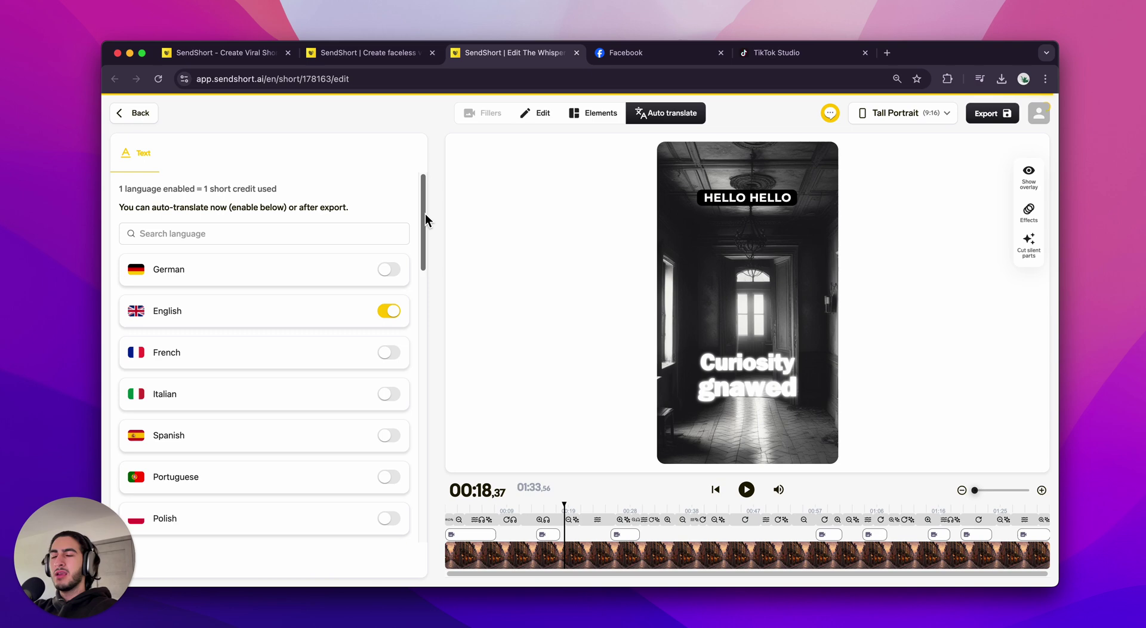
drag(424, 209, 443, 231)
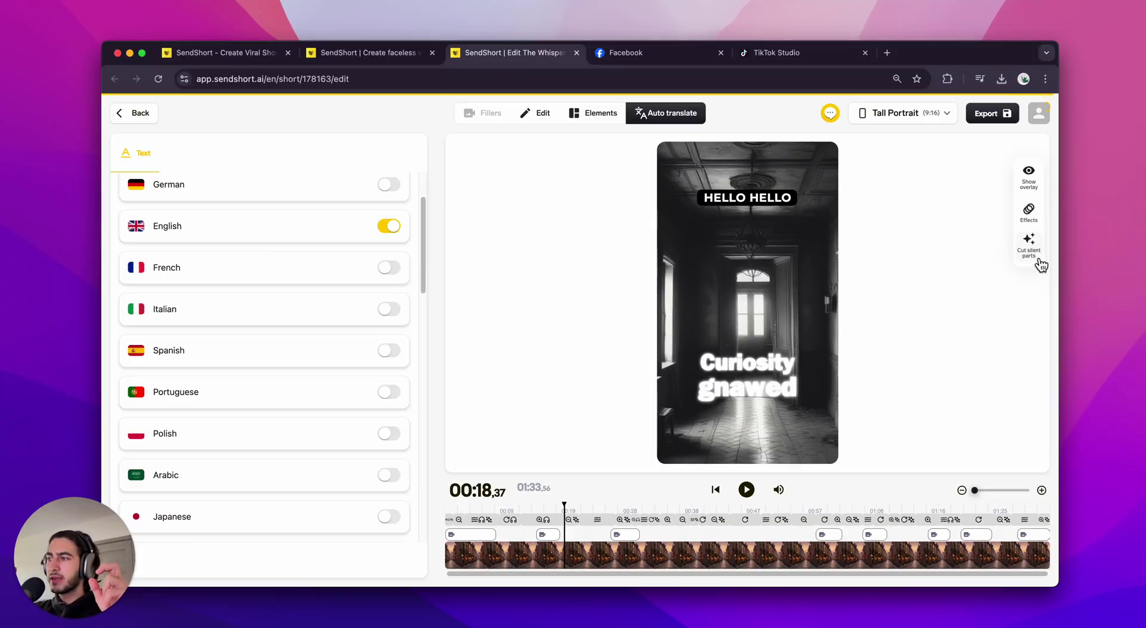
click(1030, 225)
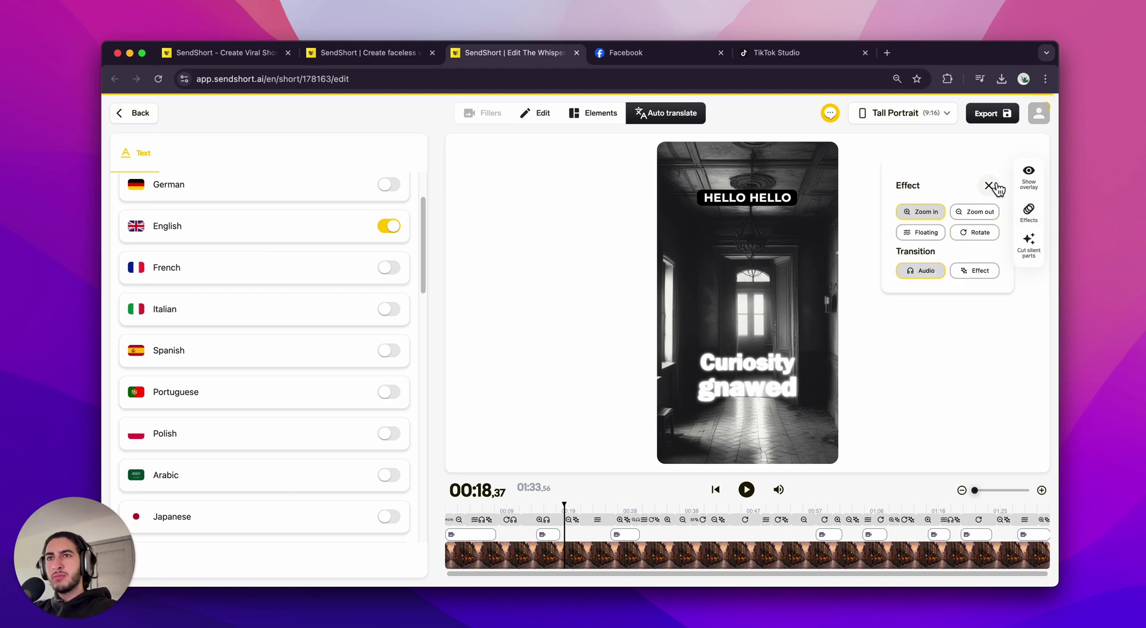
click(990, 186)
Step: Try the Square 1:1 format, then return the short to Tall Portrait 9:16
click(919, 125)
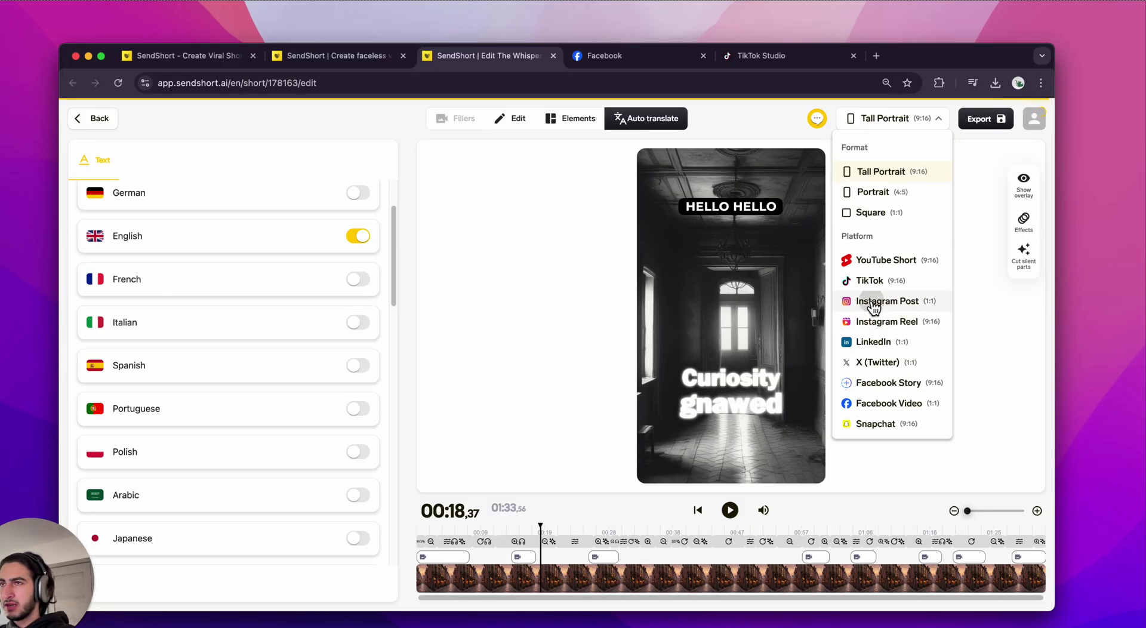
click(874, 303)
click(875, 123)
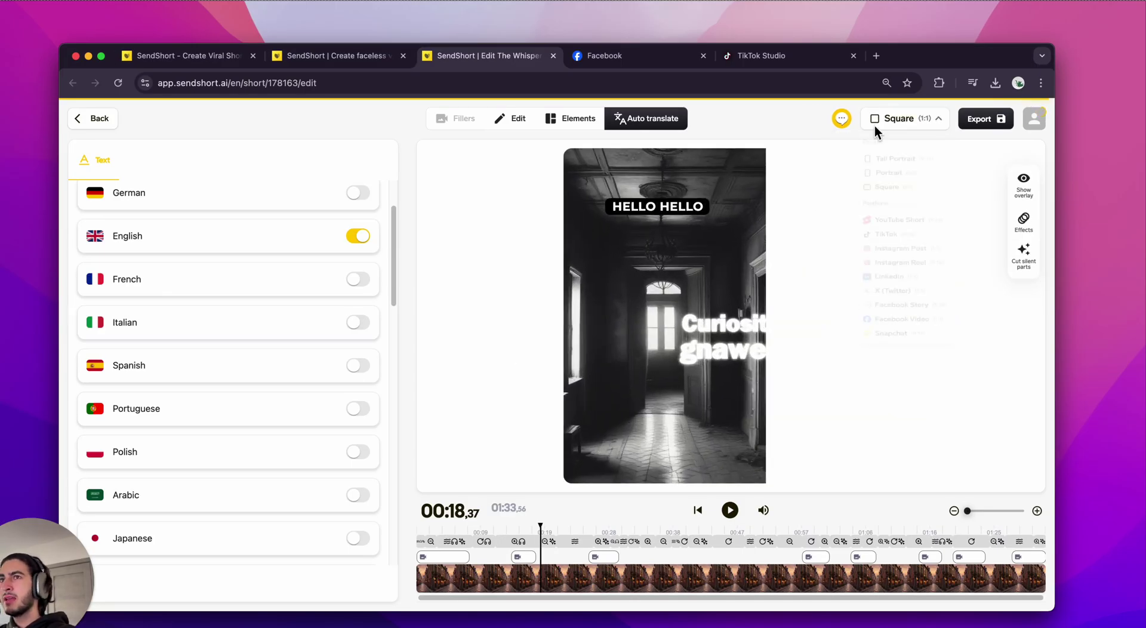
click(901, 172)
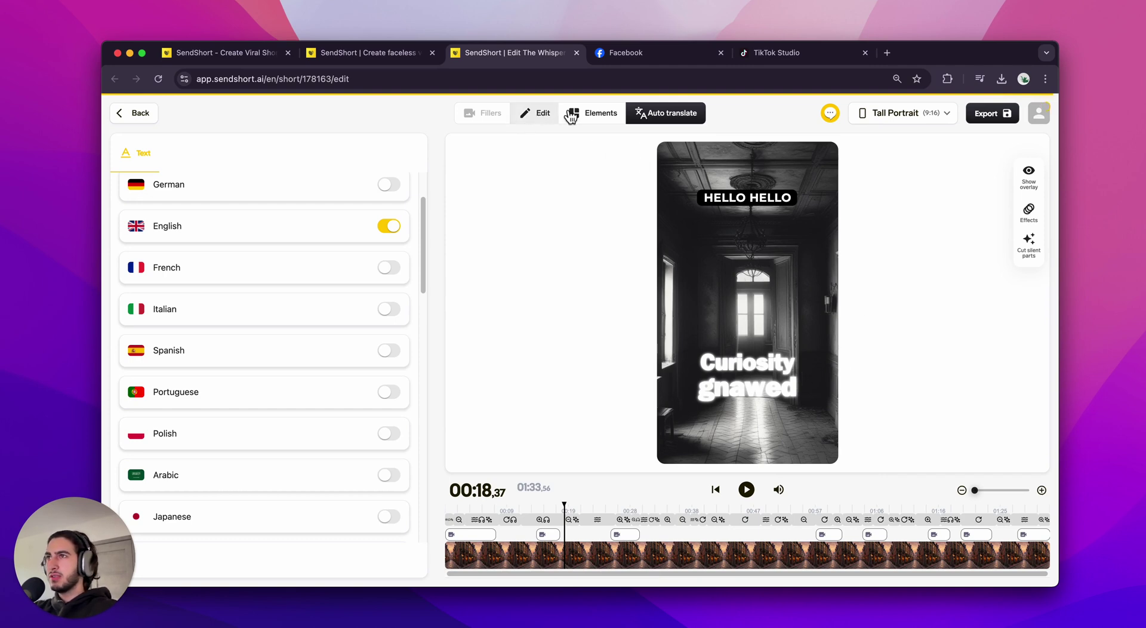
Step: Delete the Hello hello text overlay, then export and download TheWhisperingShadows.mp4
click(588, 114)
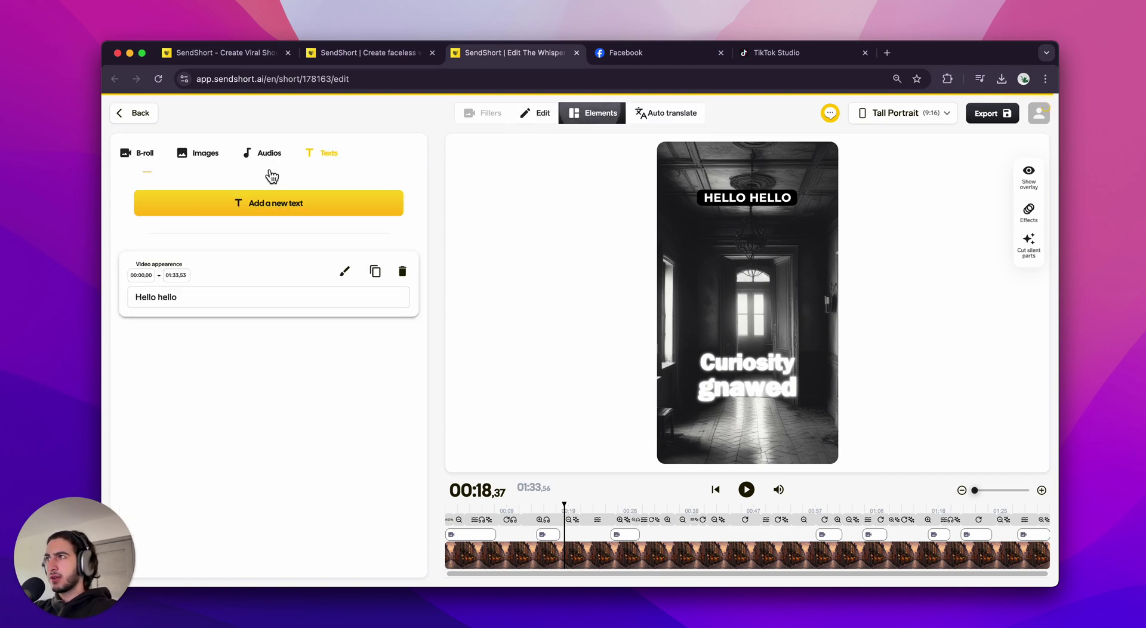
click(402, 273)
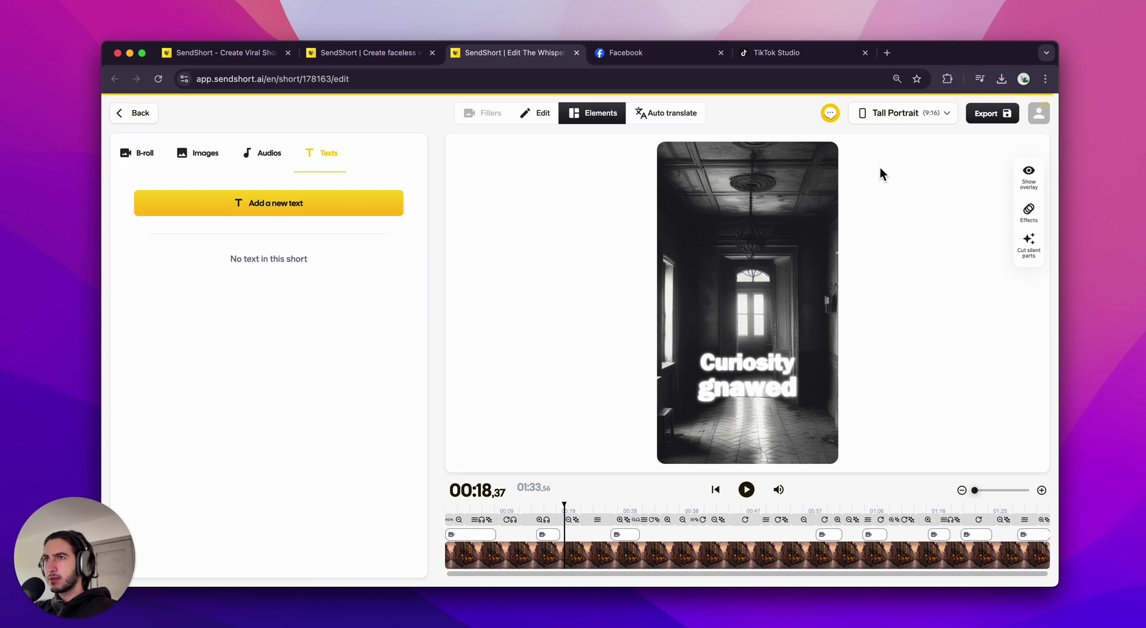
click(1004, 121)
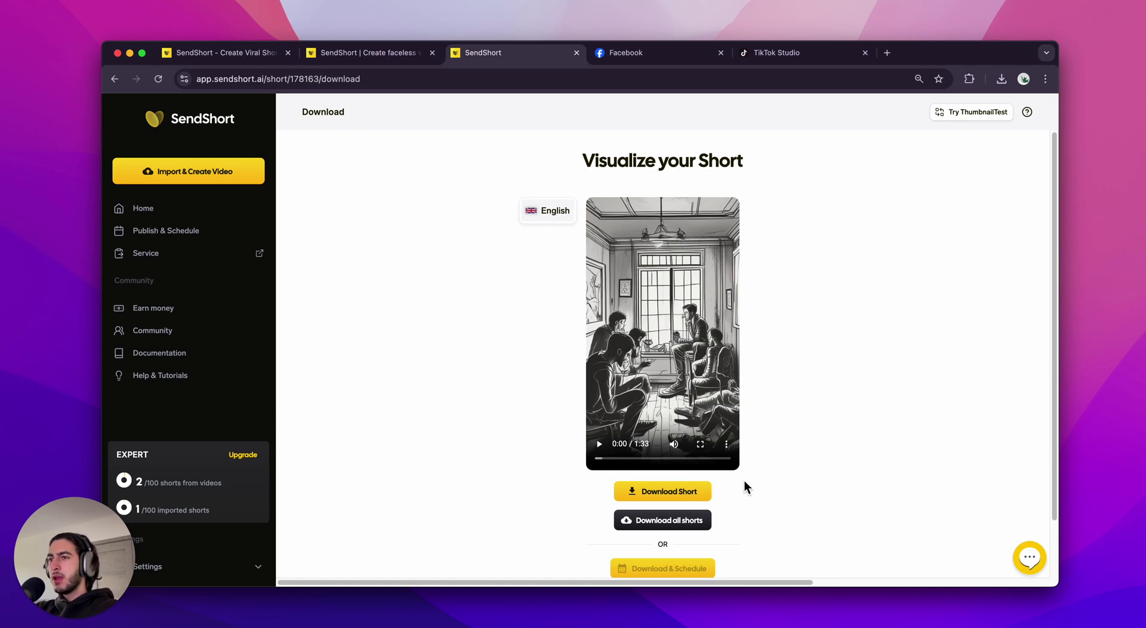
click(651, 495)
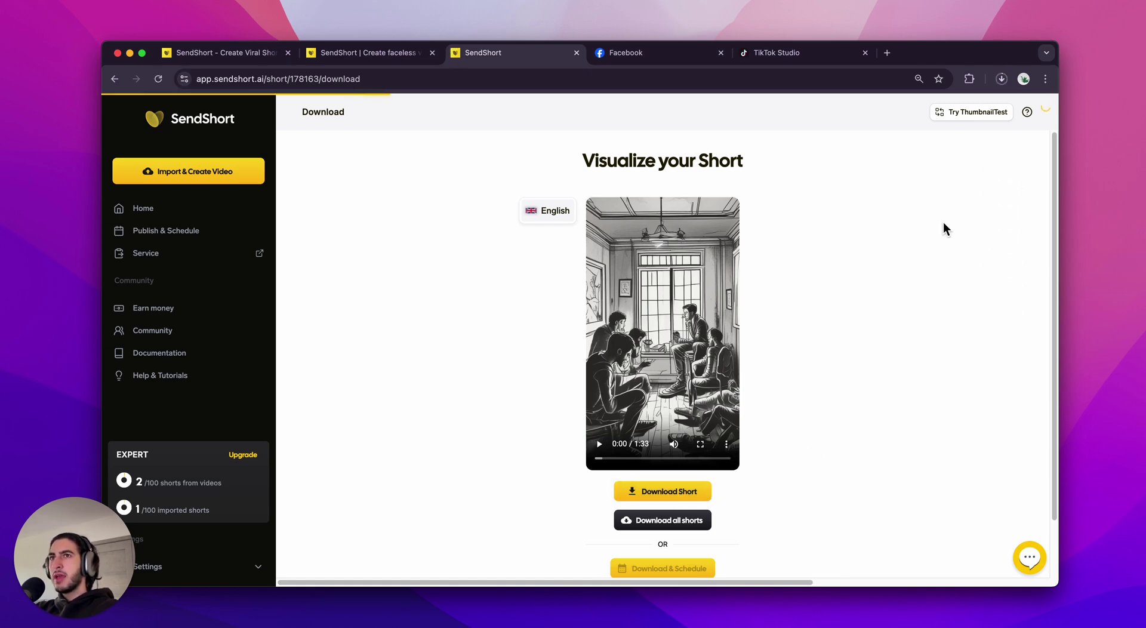
click(1001, 80)
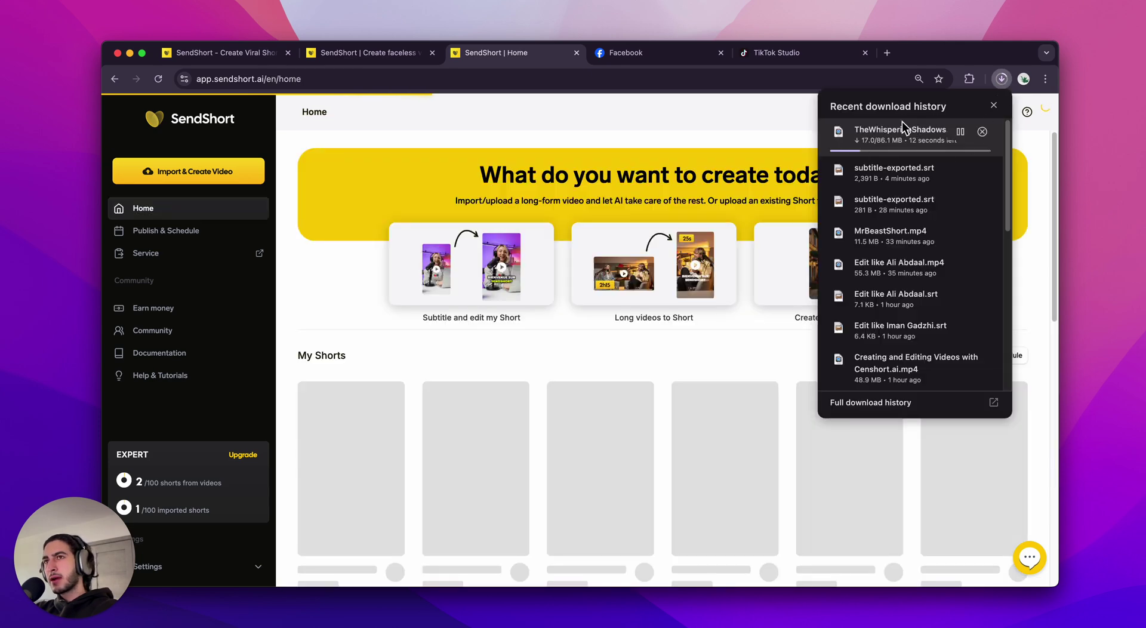
Step: Upload TheWhisperingShadows.mp4 to TikTok Studio from Chrome's downloads panel
click(791, 59)
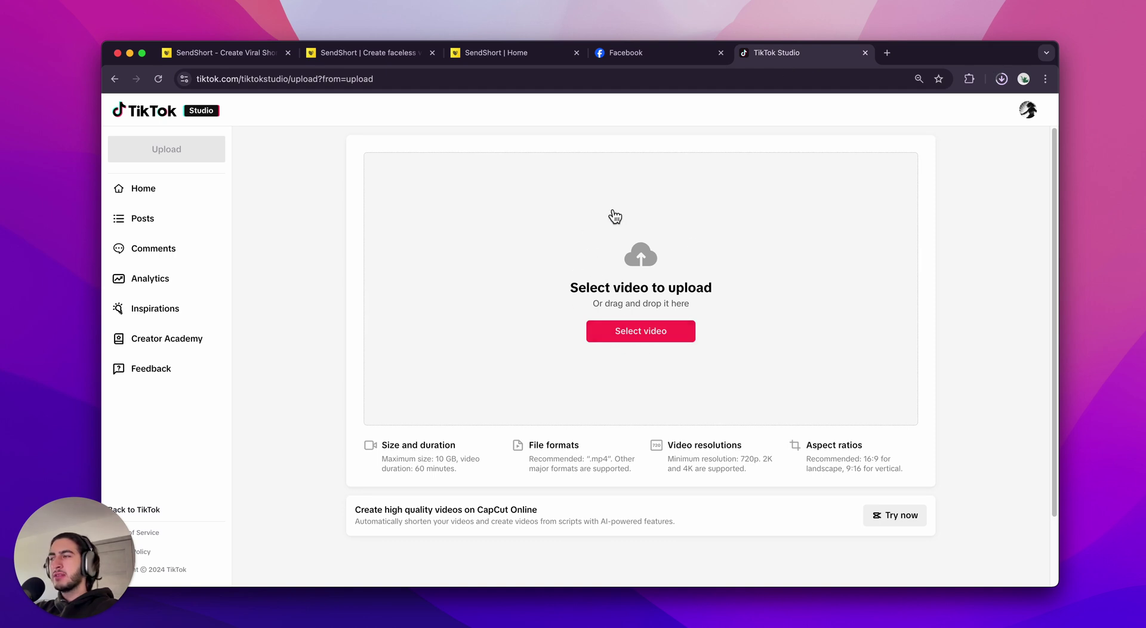
click(1002, 80)
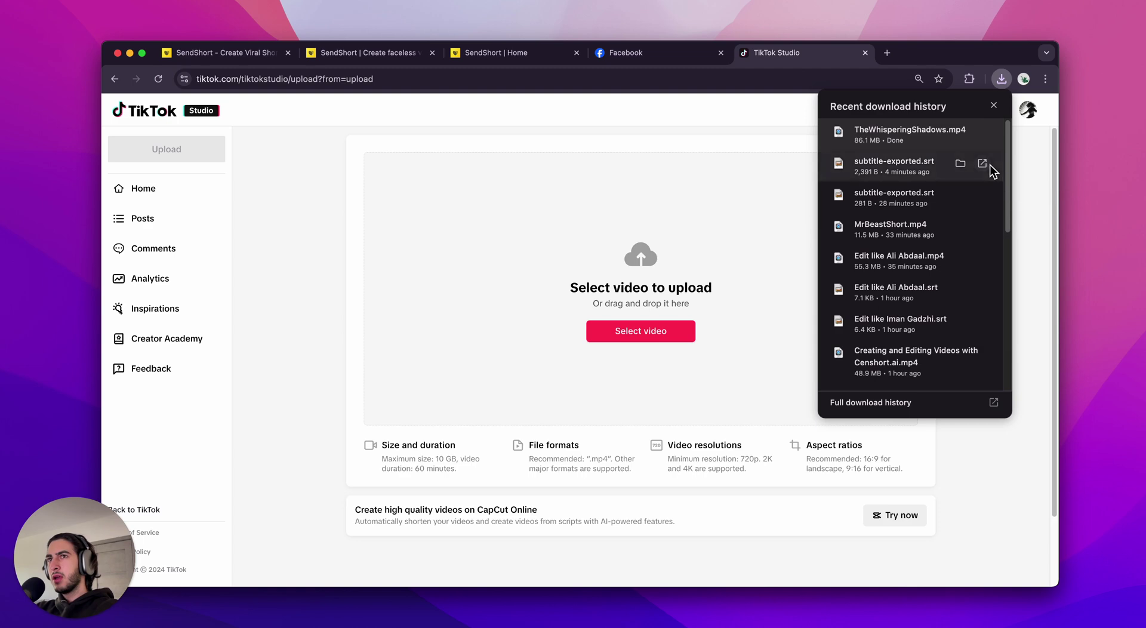
drag(916, 135, 649, 298)
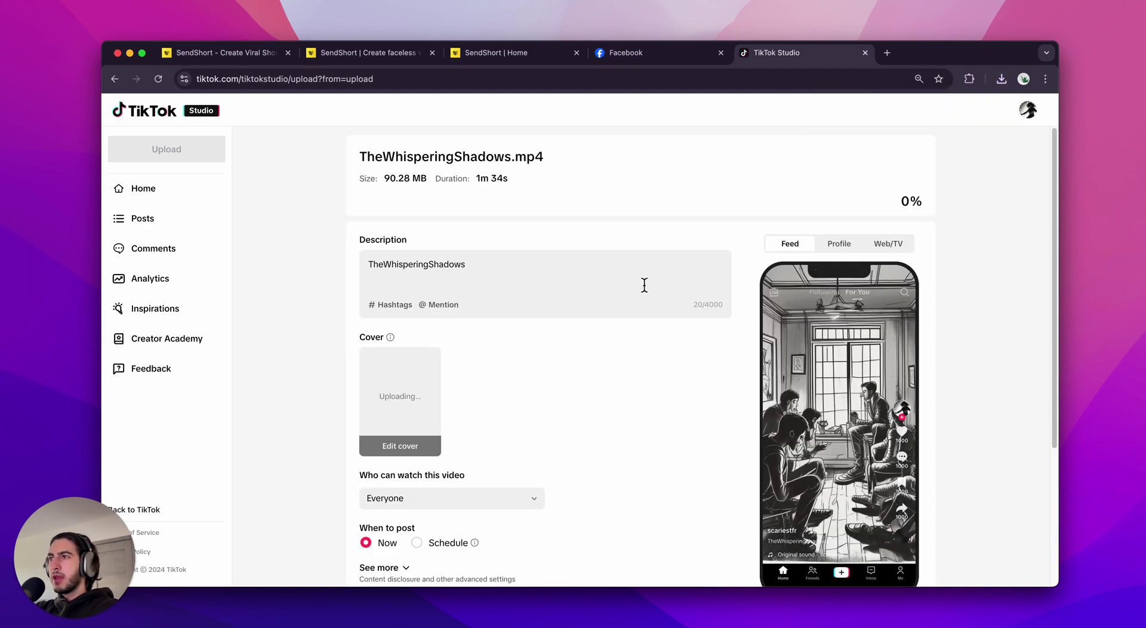
scroll(989, 254, down, 2)
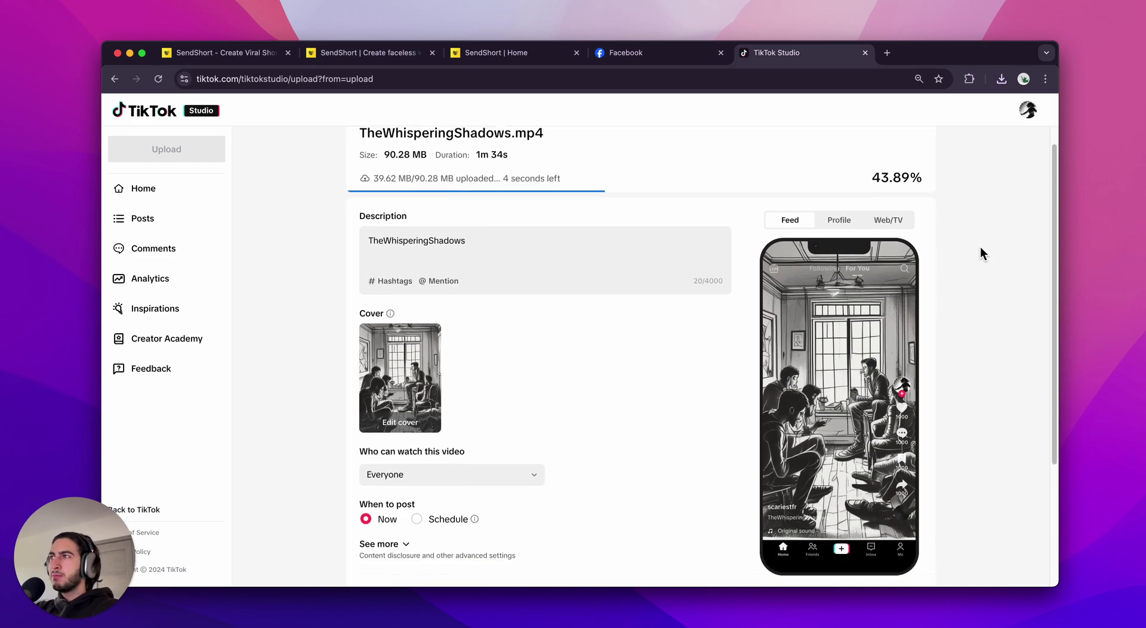
scroll(980, 253, up, 2)
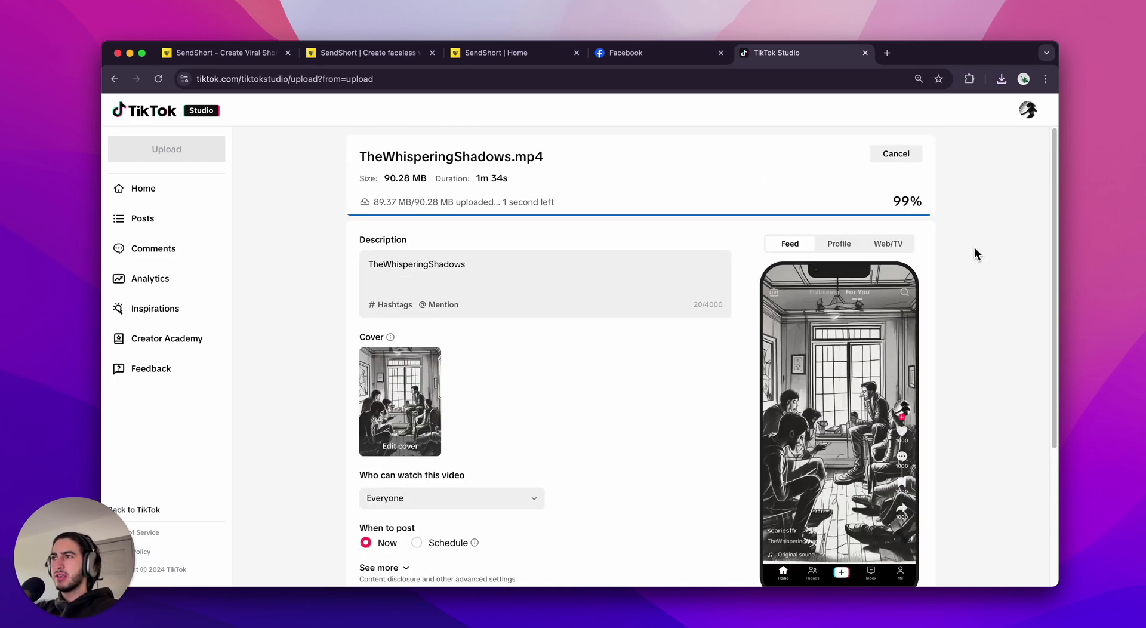
Step: Replace the default description with 'Would you be brave enough?'
click(663, 267)
scroll(671, 275, down, 5)
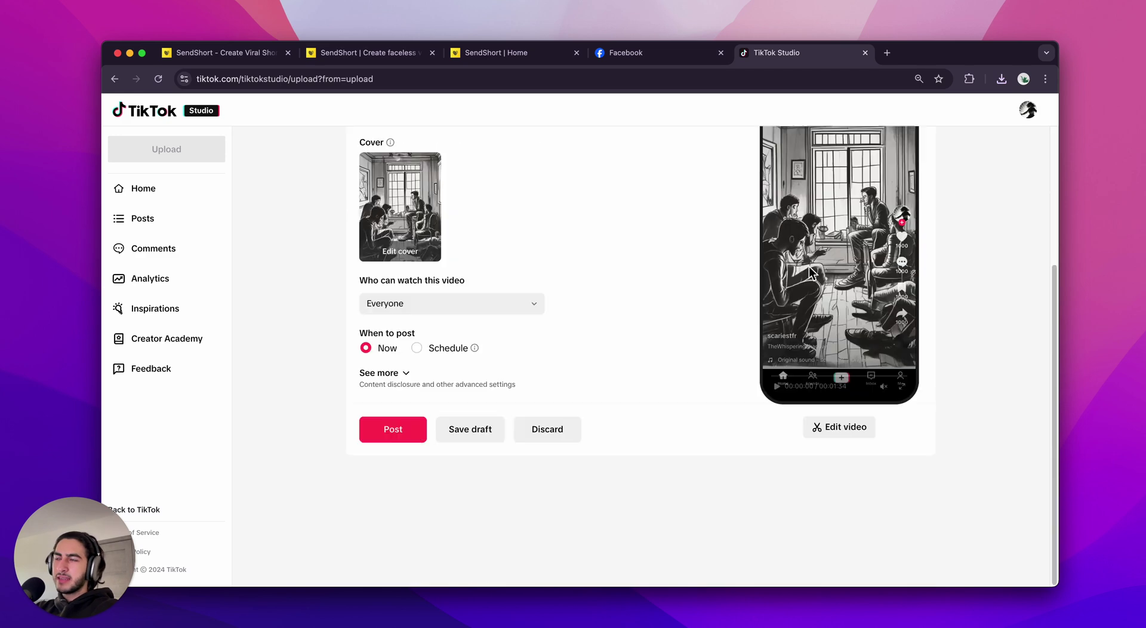
scroll(671, 286, up, 5)
key(super+a)
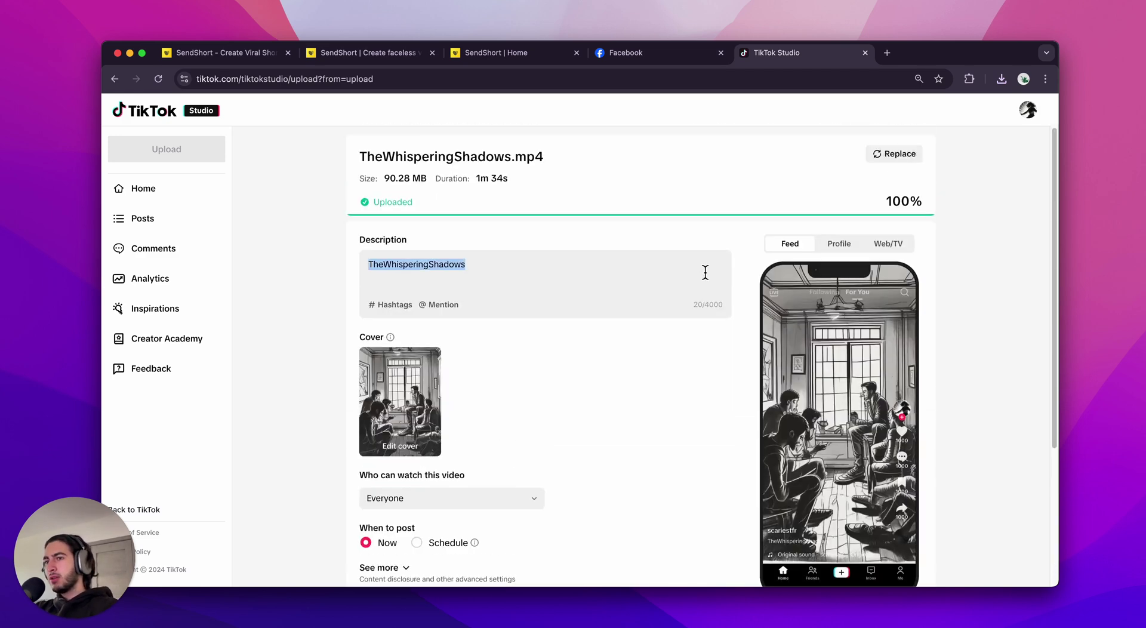
text(Are you brave enough)
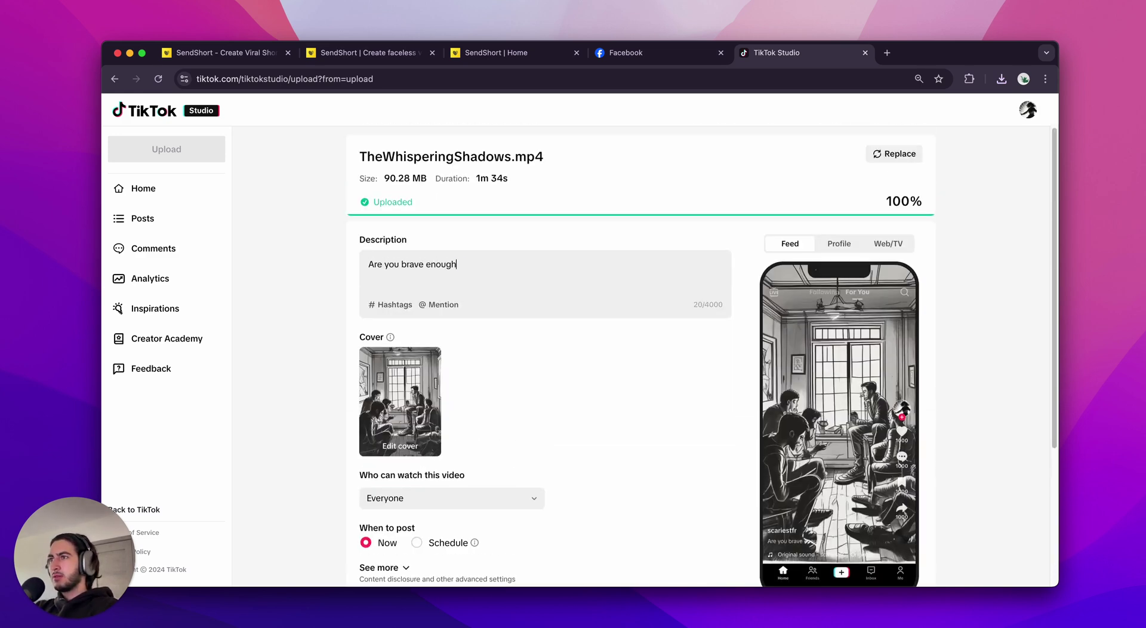
key(super+a)
text(Wo)
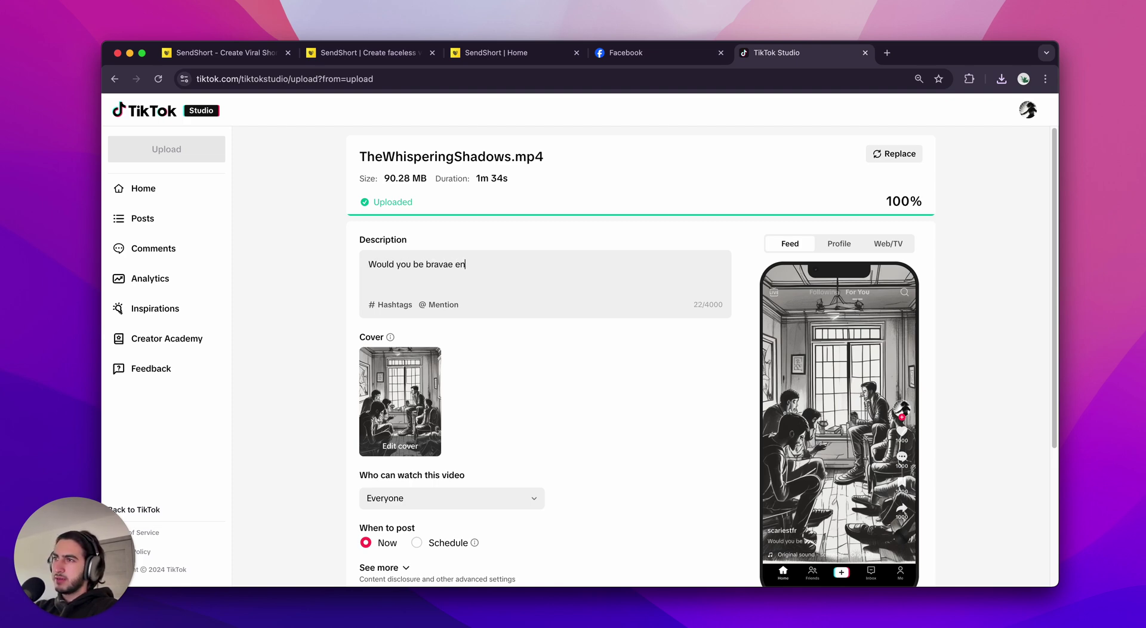
key(BackSpace)
key(BackSpace)
key(BackSpace)
key(BackSpace)
key(BackSpace)
key(BackSpace)
key(BackSpace)
key(BackSpace)
key(BackSpace)
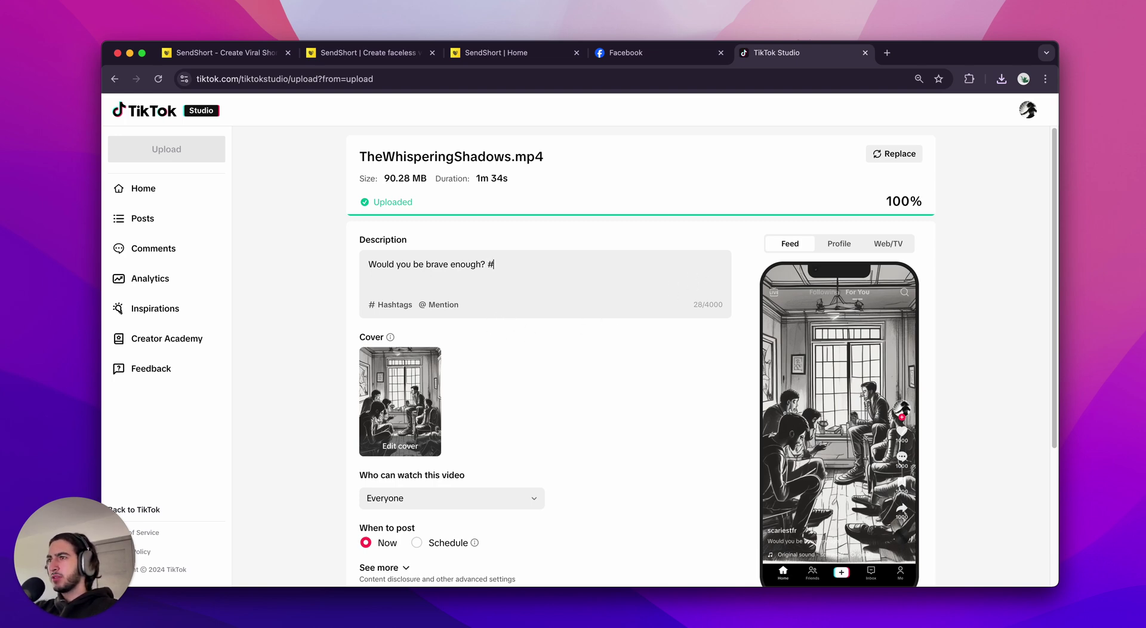
Step: Add the hashtags #scarystory, #scarytoks and #fyp from the suggestions
key(BackSpace)
key(BackSpace)
key(BackSpace)
text(arysto)
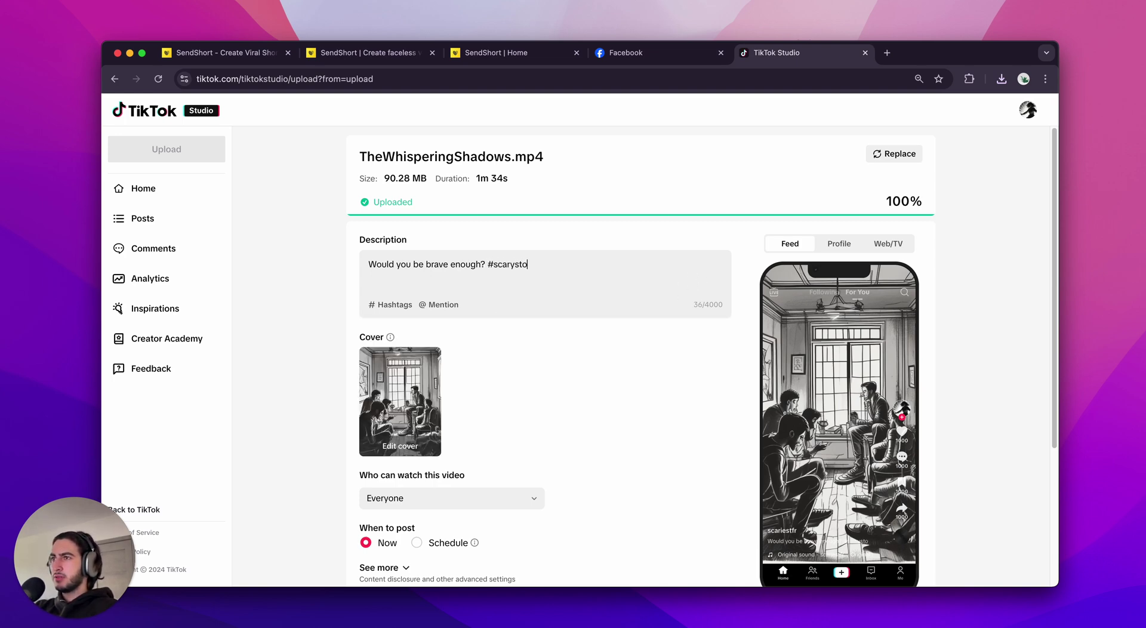
text(ry)
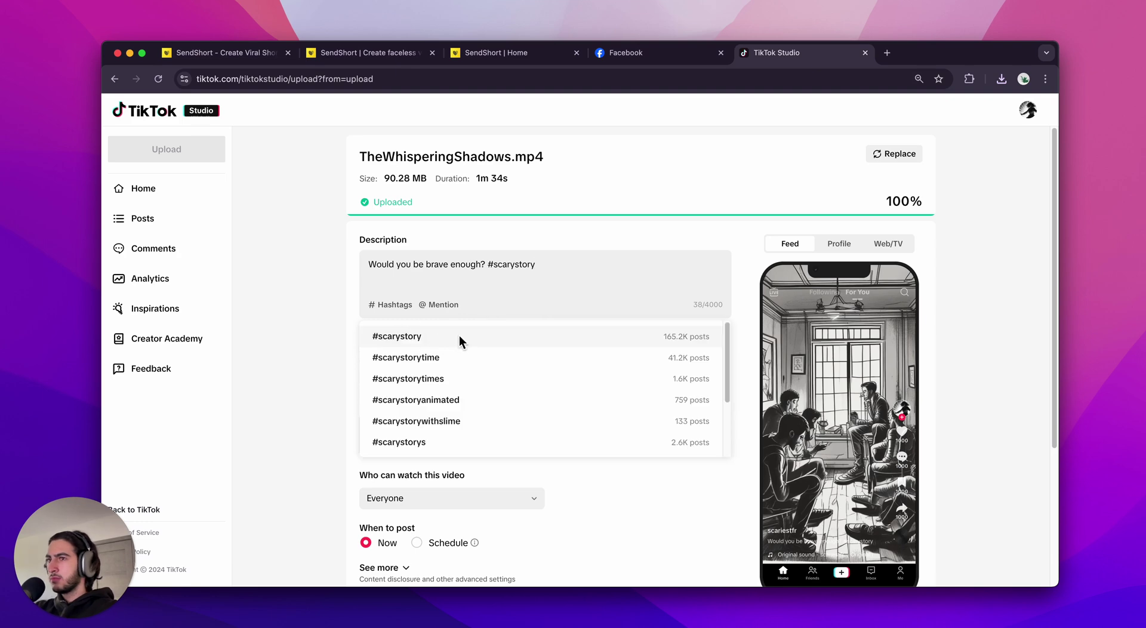
click(460, 337)
text(#scarytok)
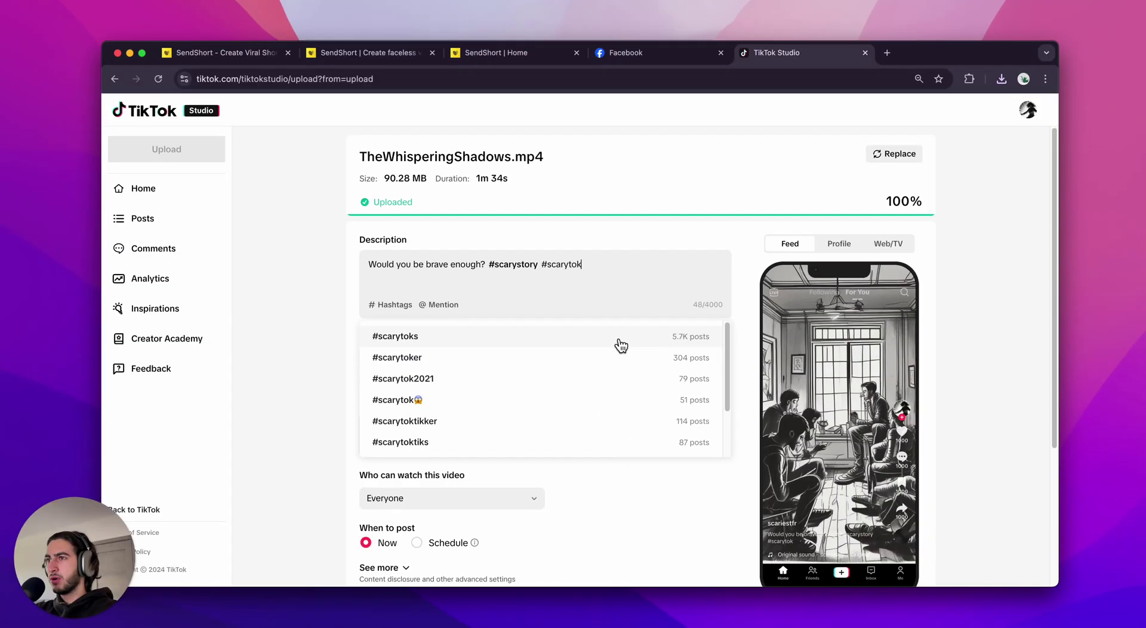
click(475, 349)
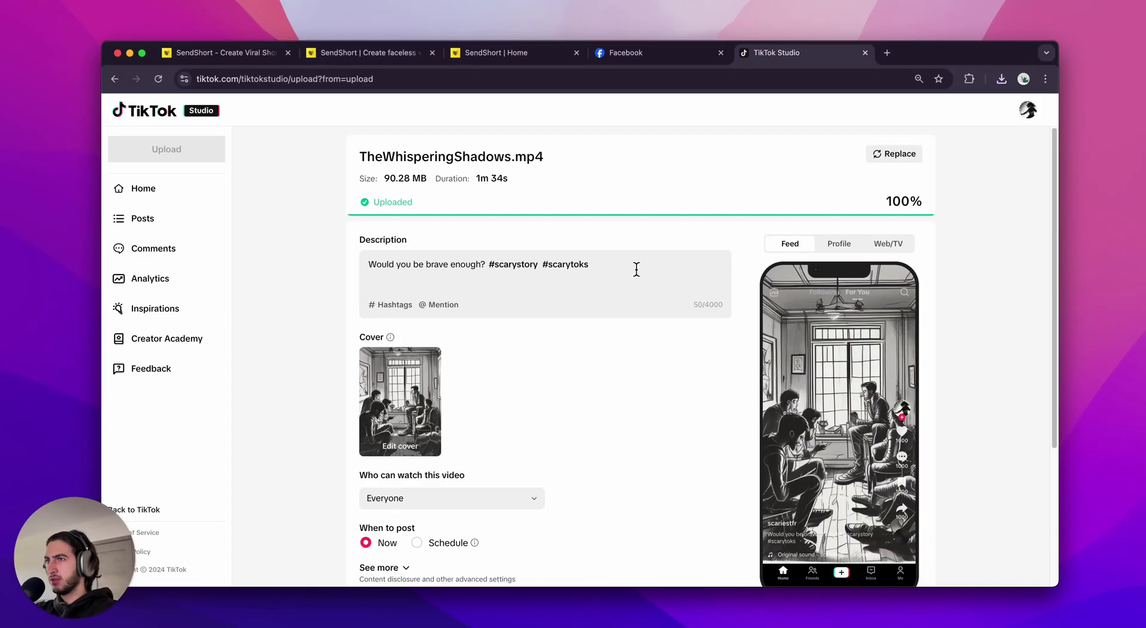
text(#fyp)
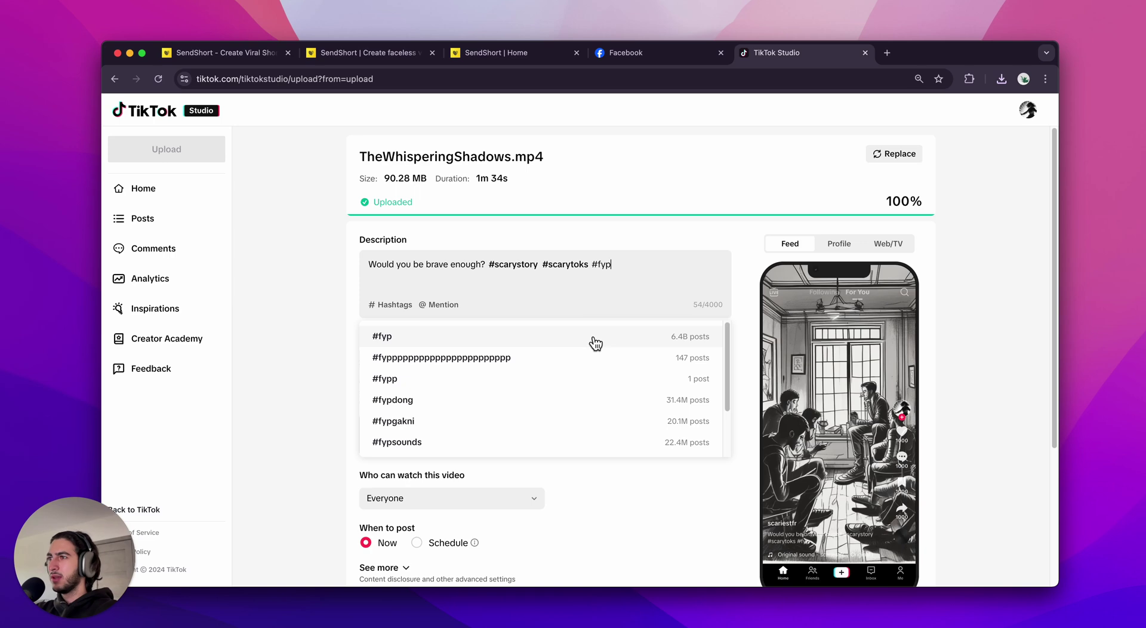
click(565, 346)
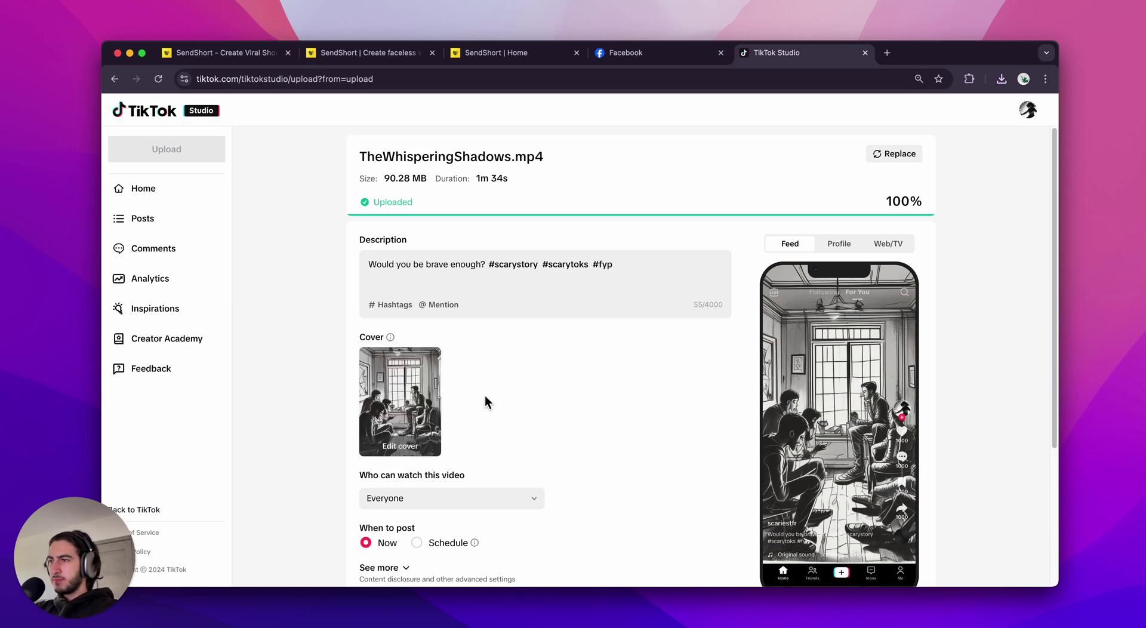
Step: Make the open-door frame with the 'trapping them' caption the video's cover
click(406, 439)
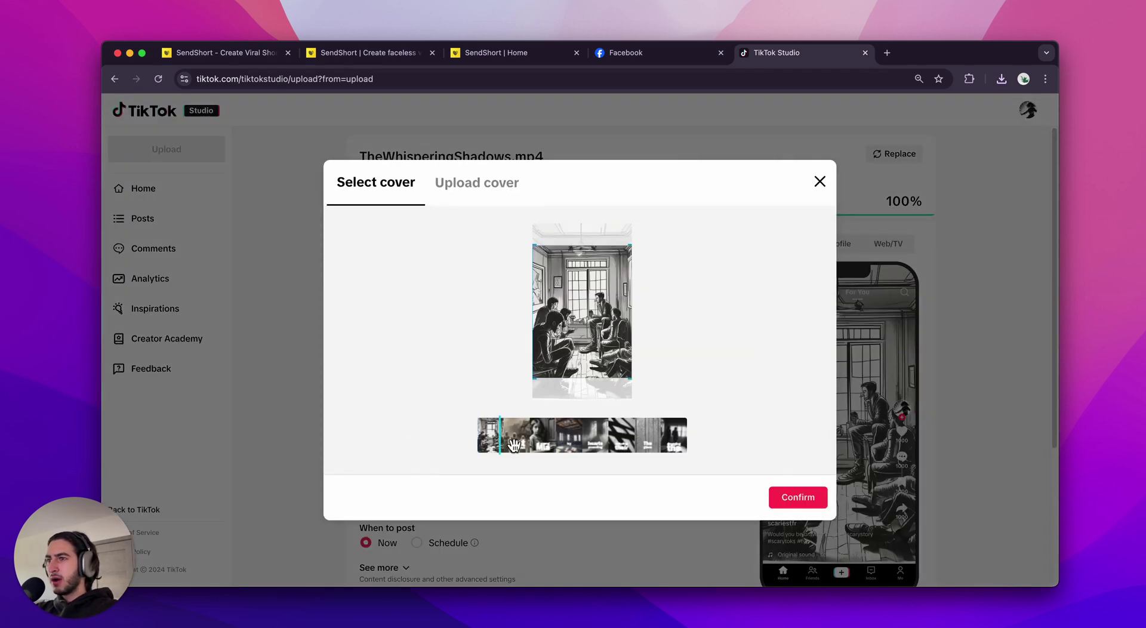
drag(508, 445, 606, 453)
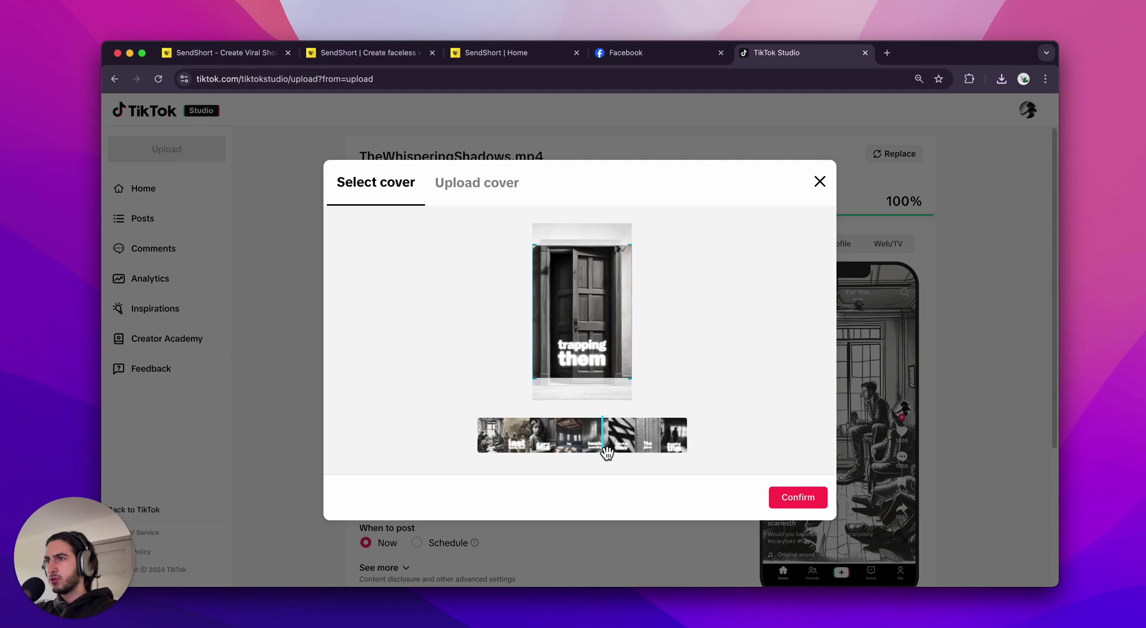
click(817, 496)
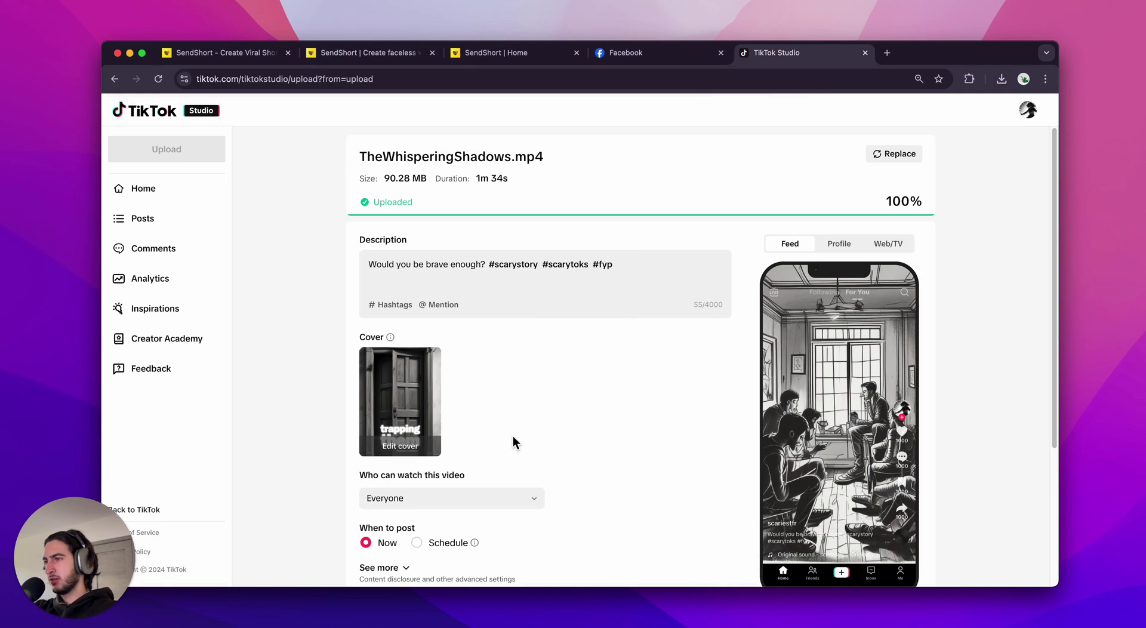
Step: Keep Who can watch on Everyone and switch on the AI-generated content label
scroll(513, 433, down, 3)
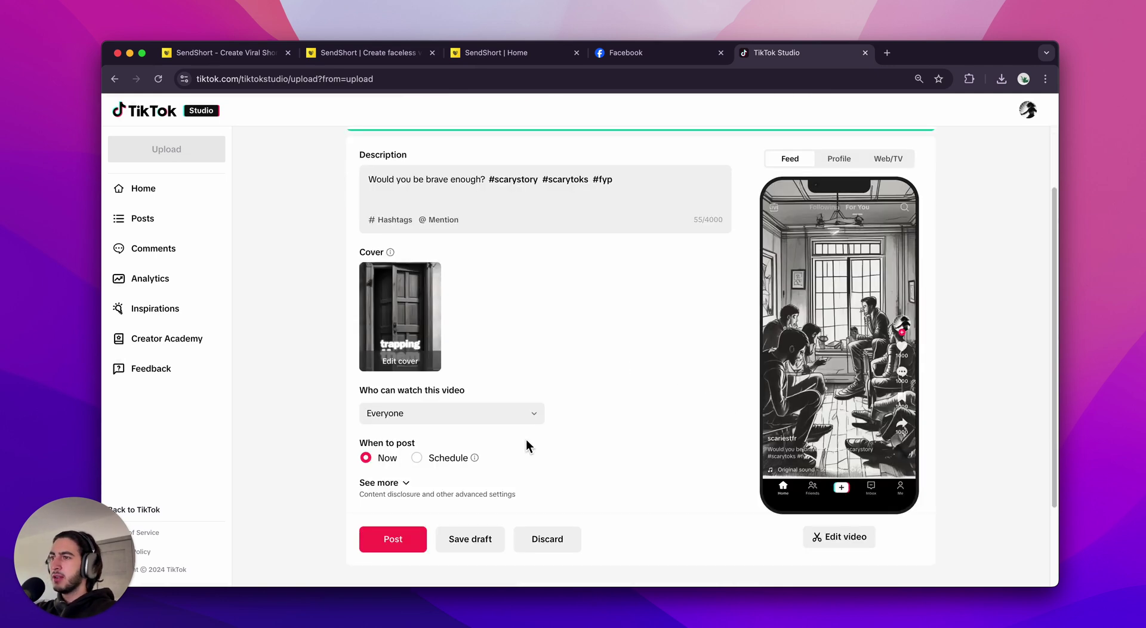
click(406, 425)
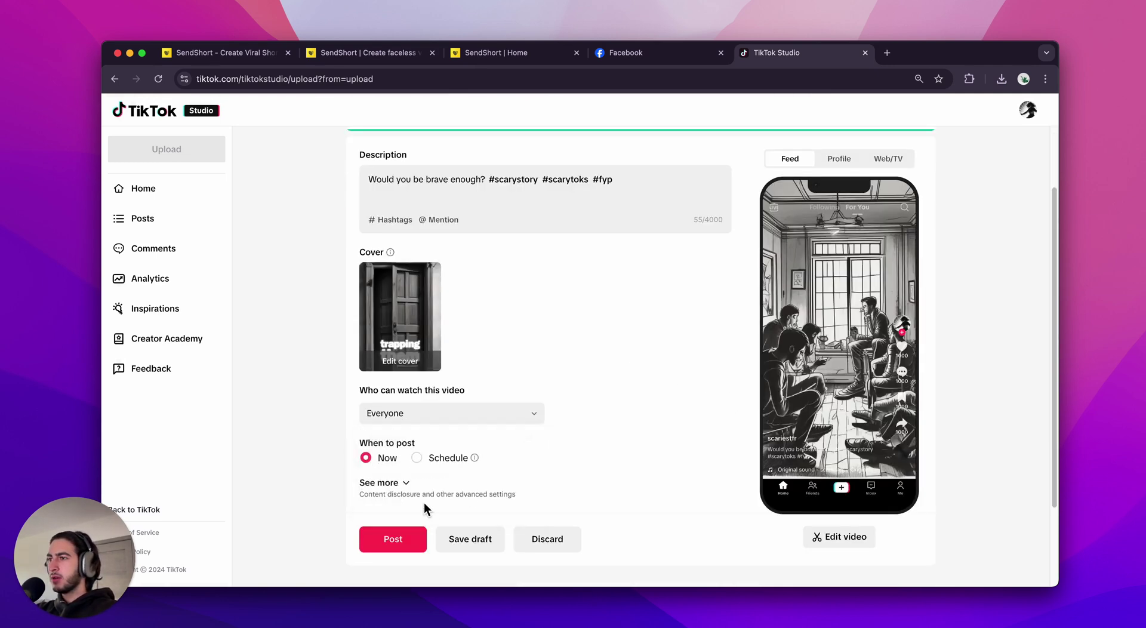
click(400, 485)
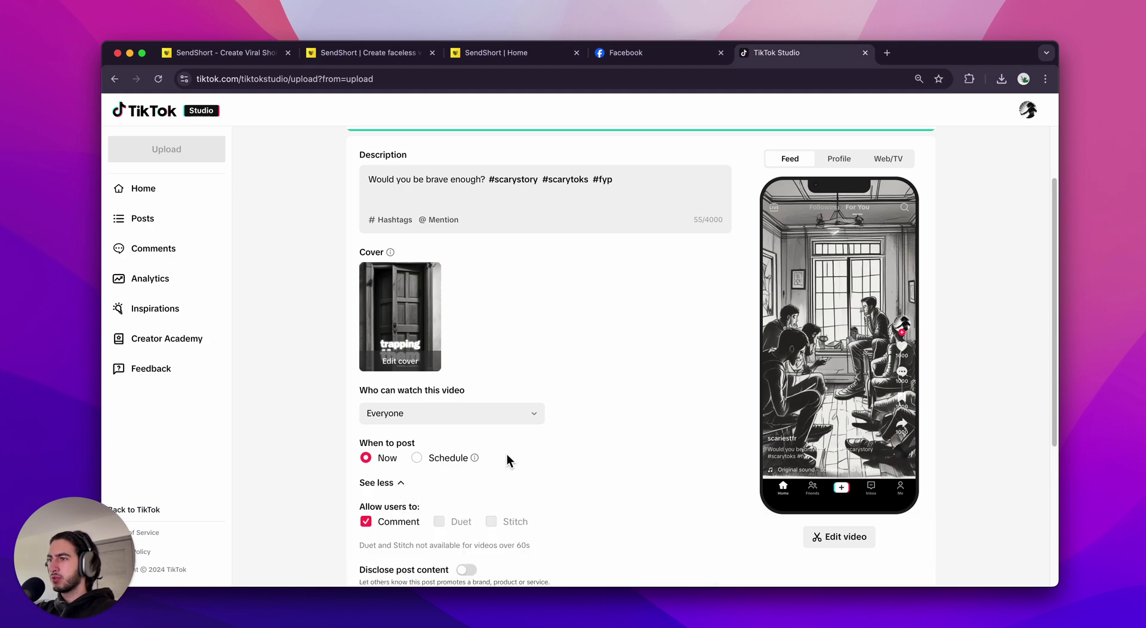
scroll(513, 455, down, 5)
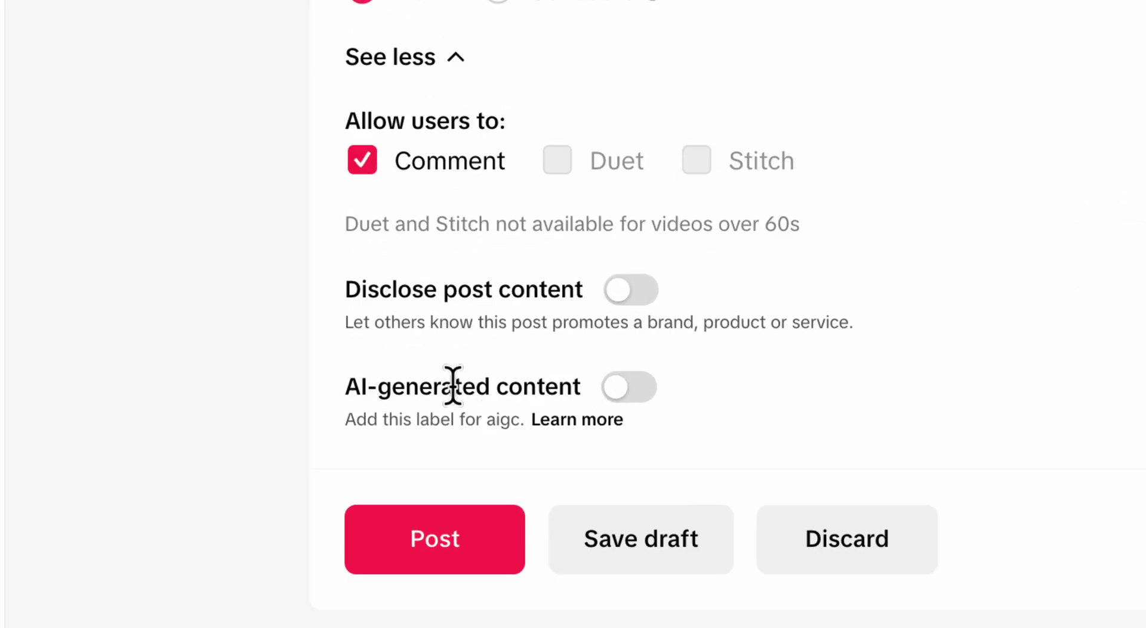
click(618, 389)
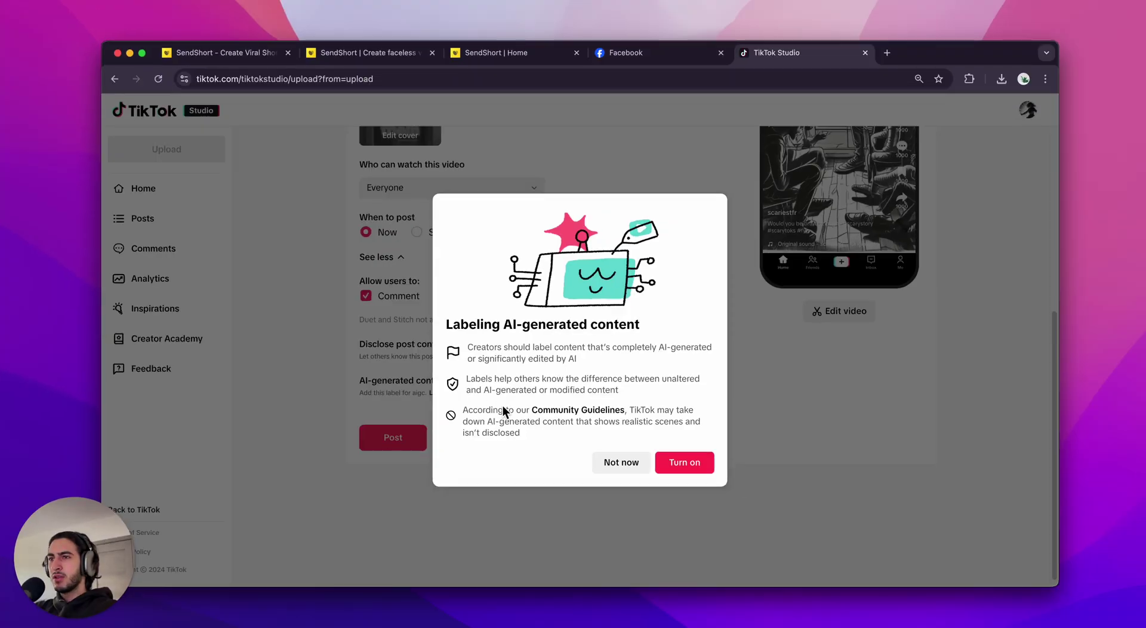
click(672, 466)
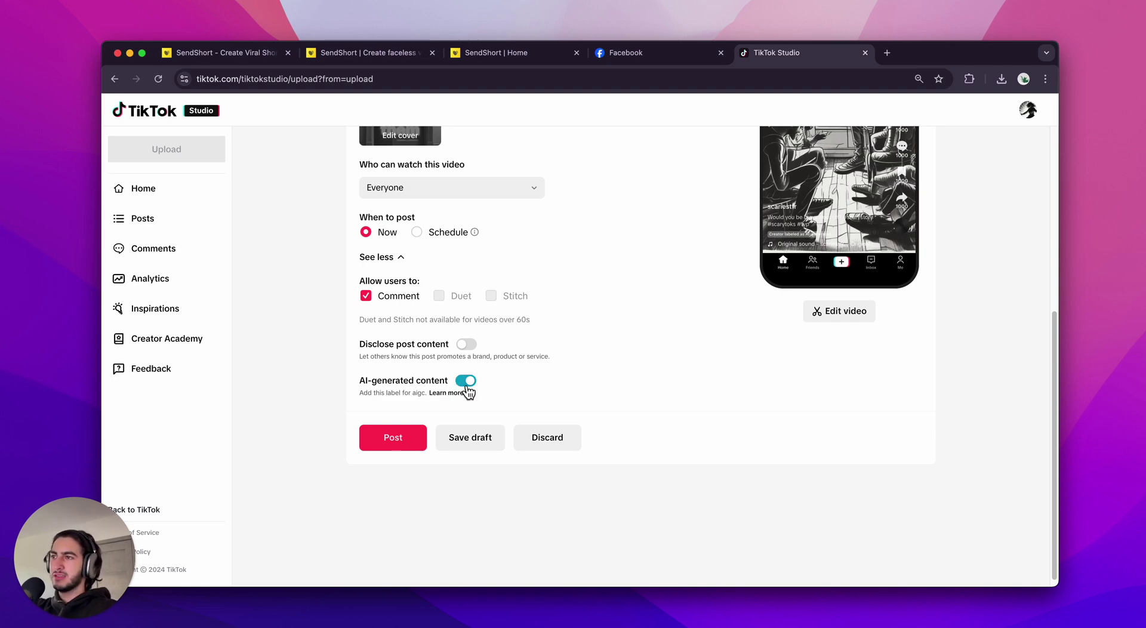
scroll(735, 385, up, 5)
scroll(819, 428, down, 4)
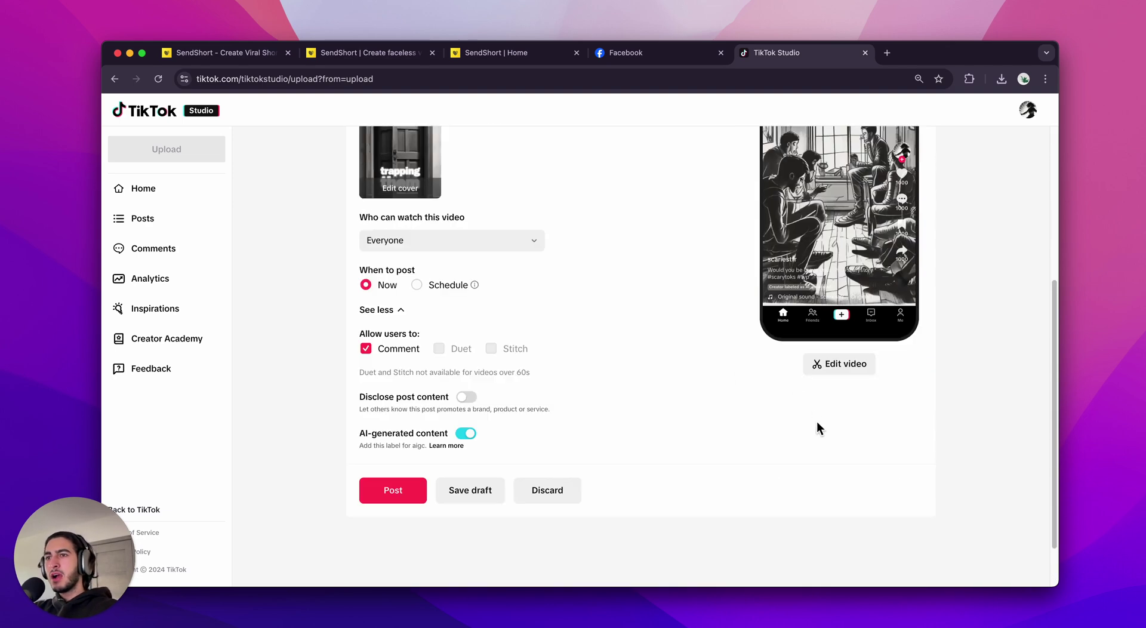
click(831, 377)
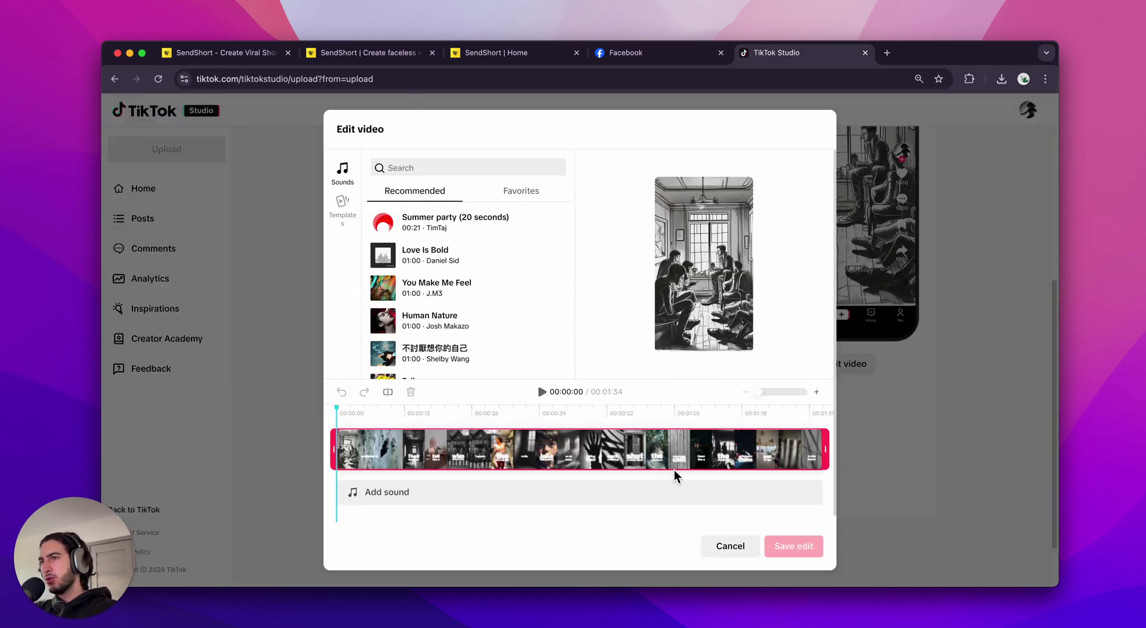
click(391, 57)
click(489, 55)
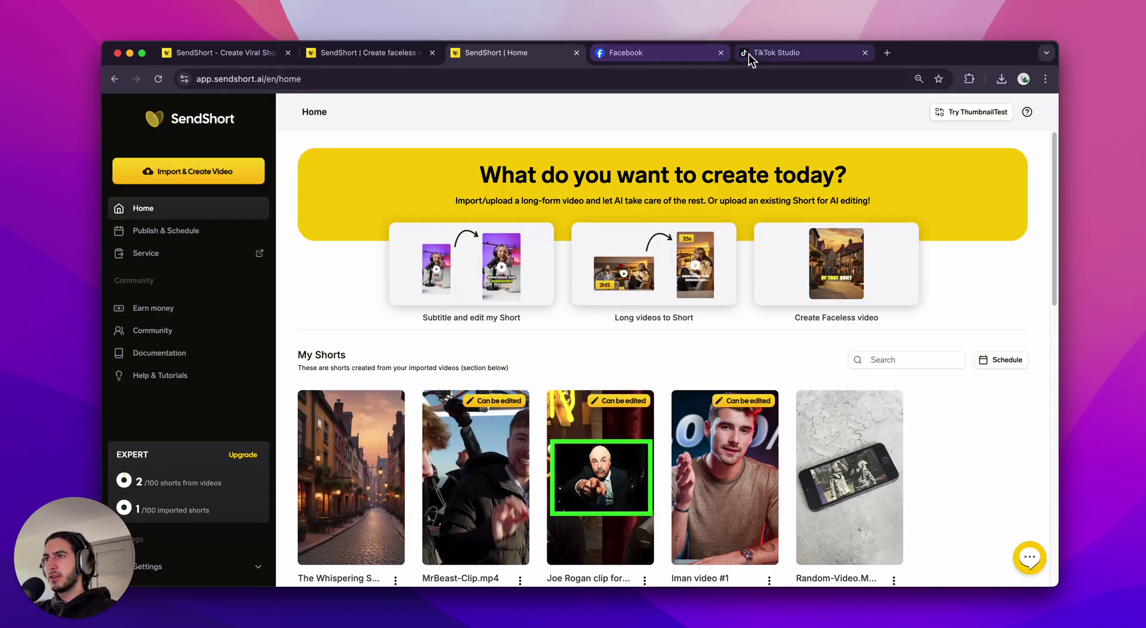
click(748, 54)
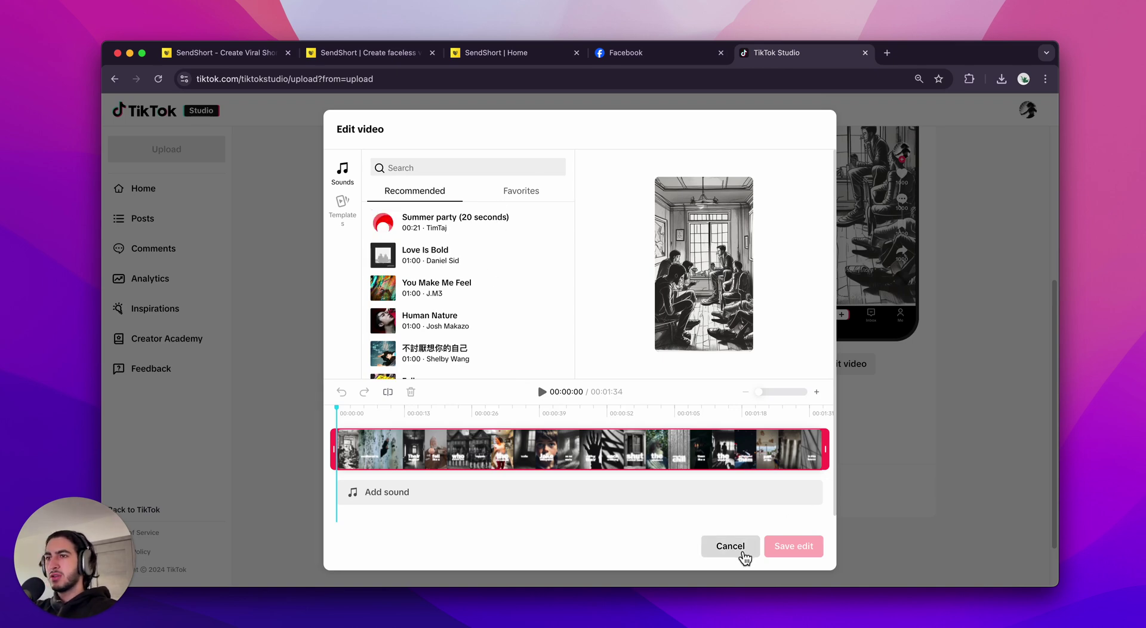
click(730, 547)
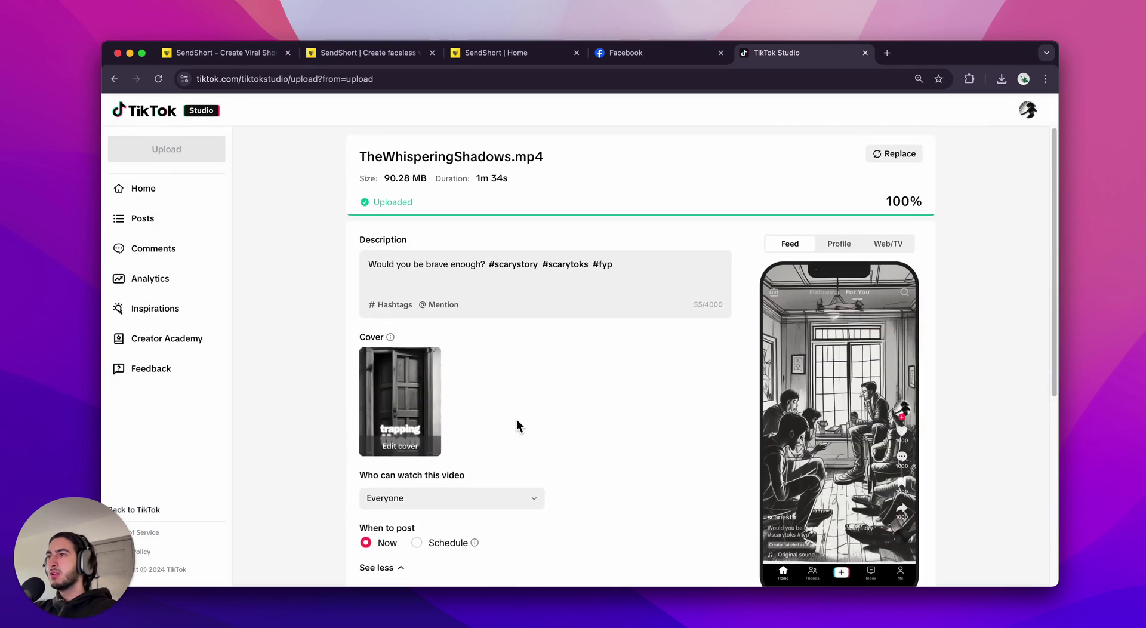
Step: Preview the post in the Profile, Web/TV and Feed layouts
double_click(382, 202)
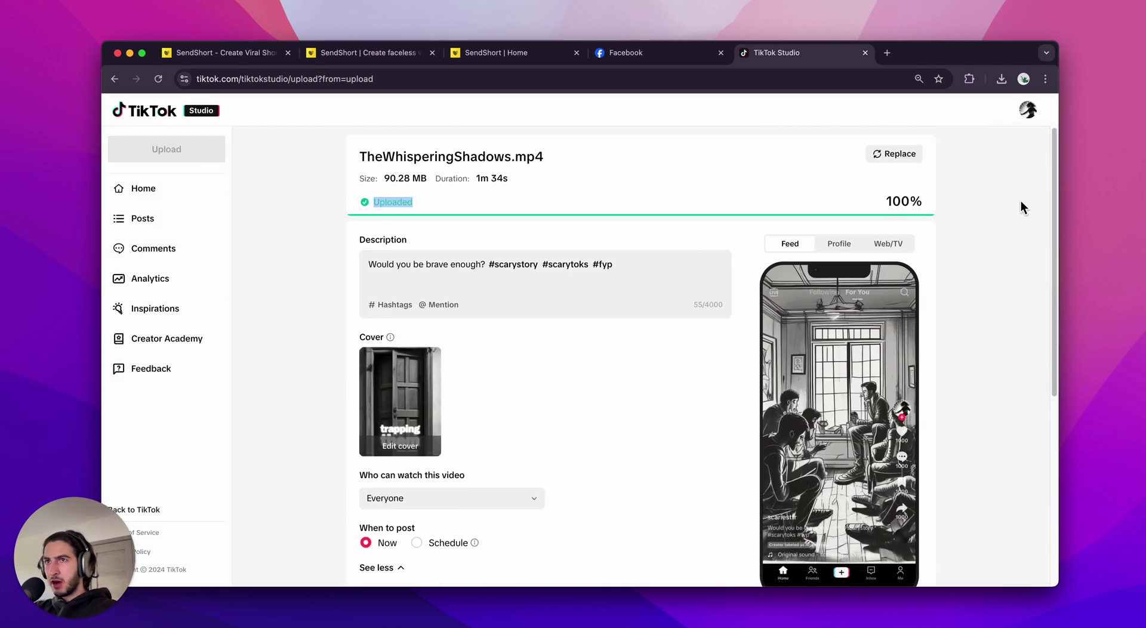
click(618, 423)
scroll(859, 234, down, 1)
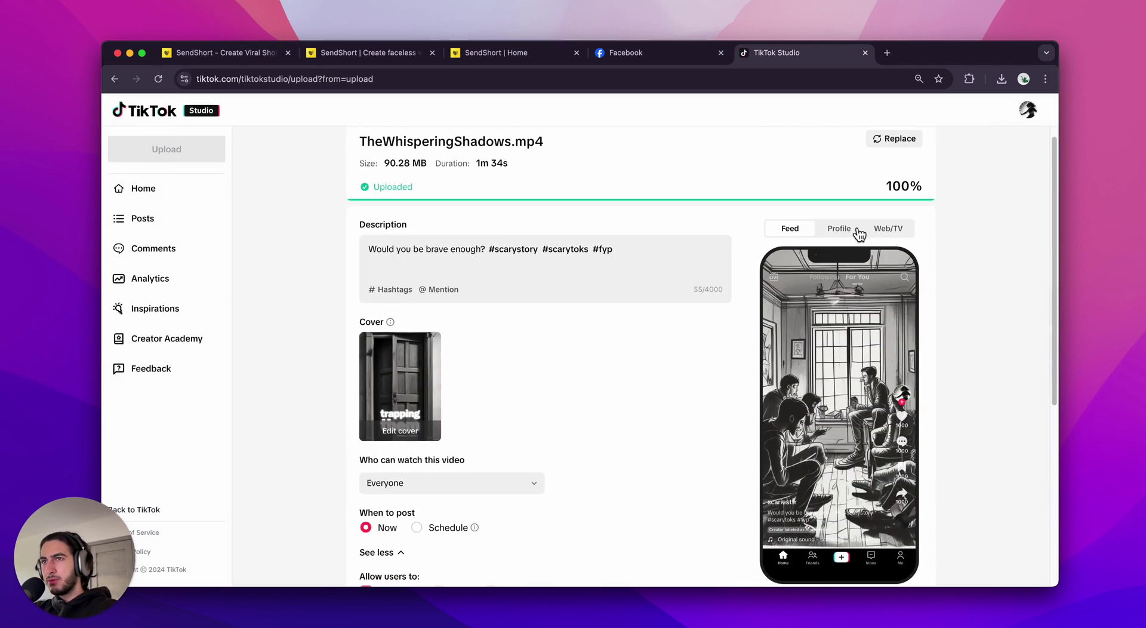
click(857, 231)
click(886, 229)
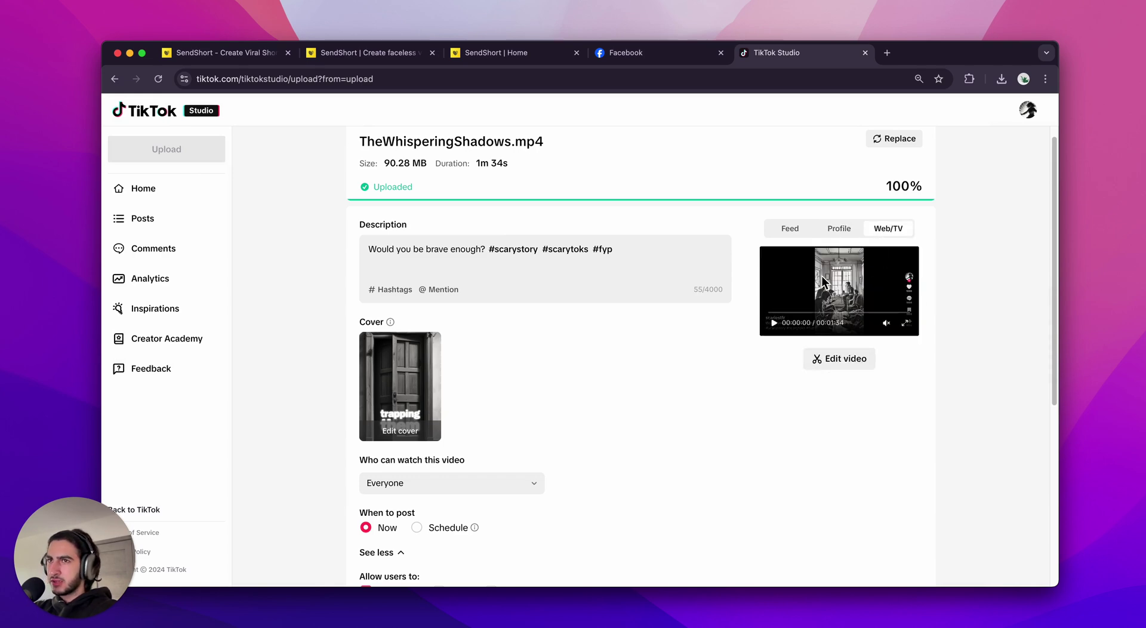
click(797, 231)
scroll(619, 286, down, 5)
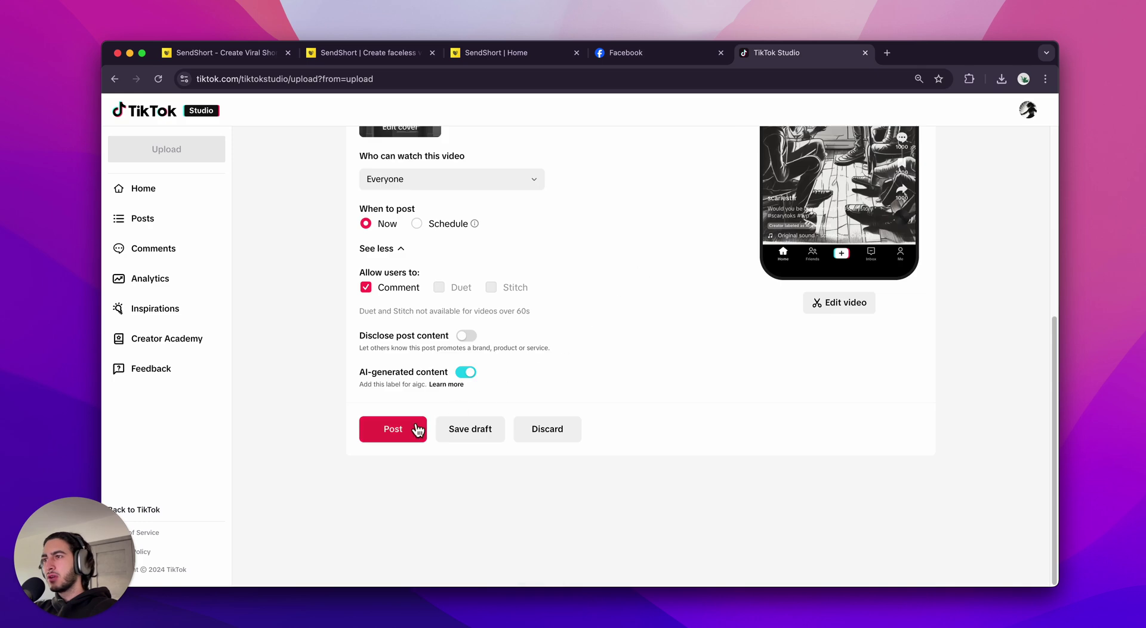
Step: Post the video now, then open the channel's public profile from Manage posts
click(417, 429)
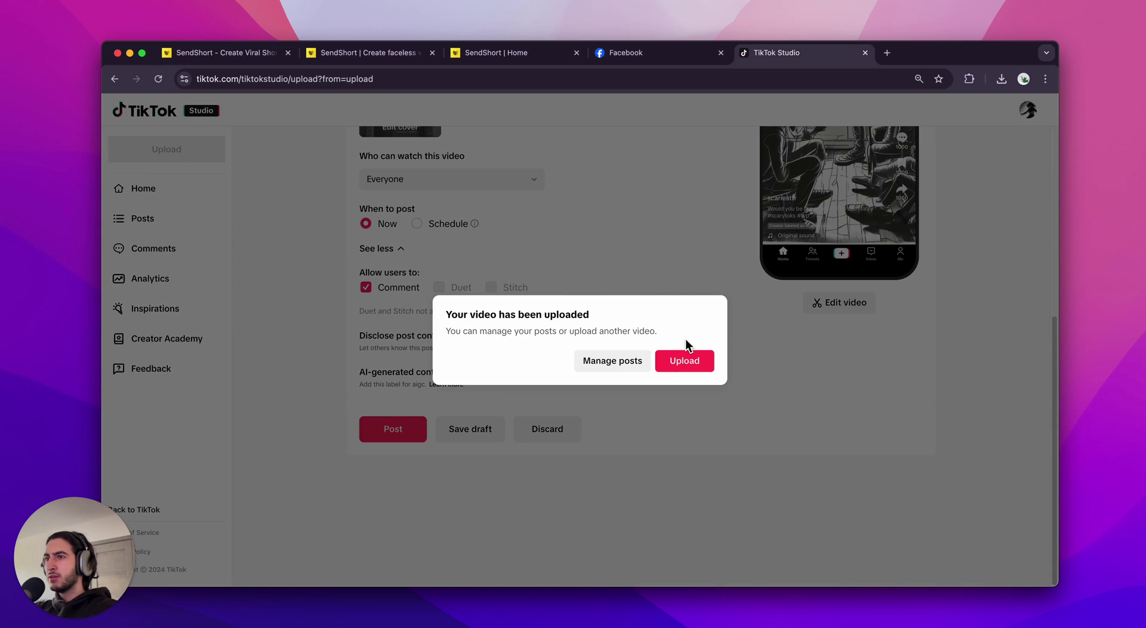
click(627, 361)
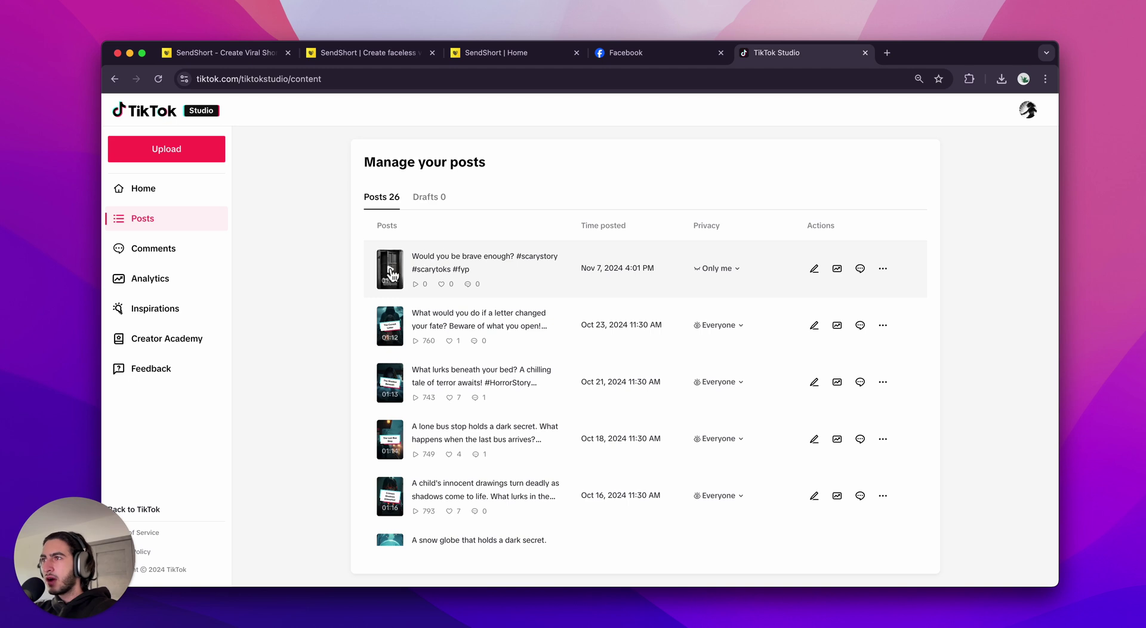
mouse_move(1027, 113)
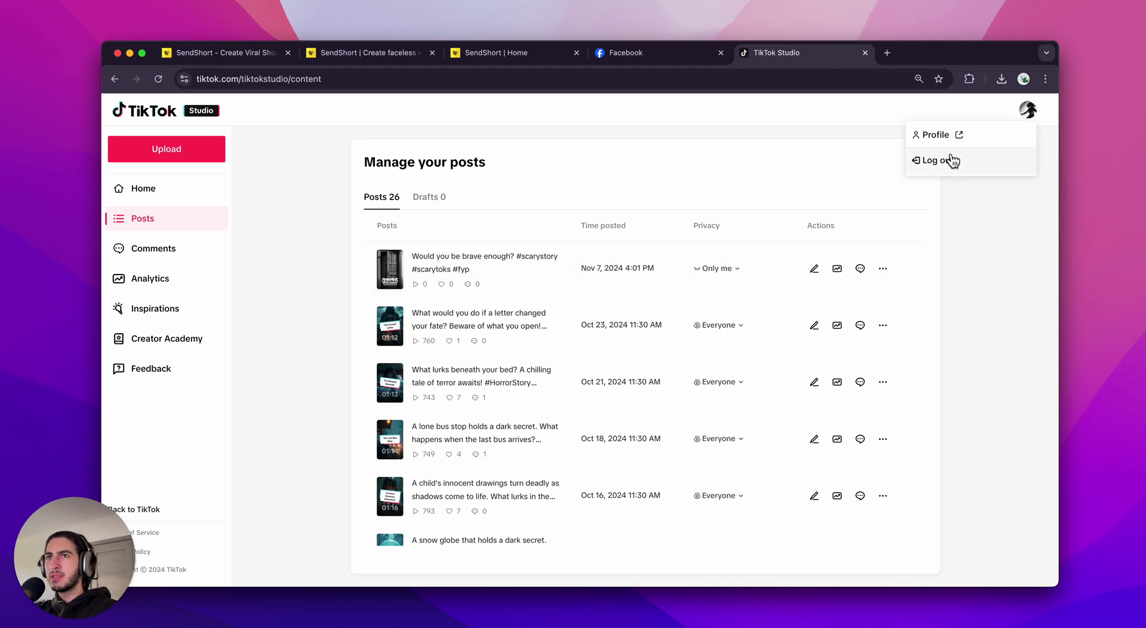
click(947, 137)
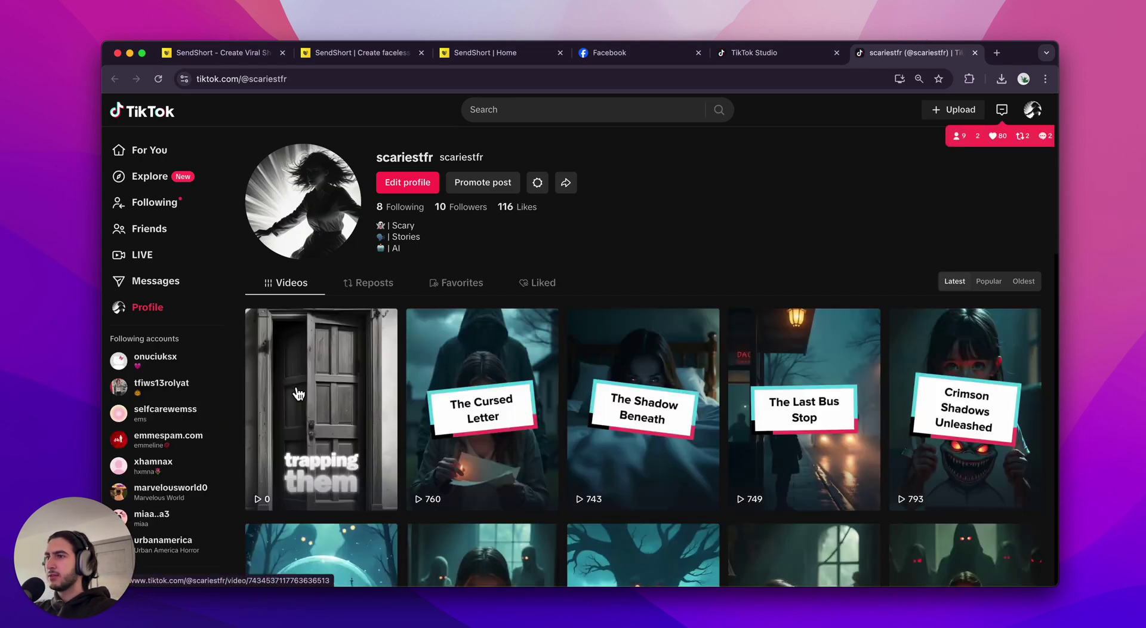
Step: Open the first video on the profile grid and pause and resume its playback
click(295, 394)
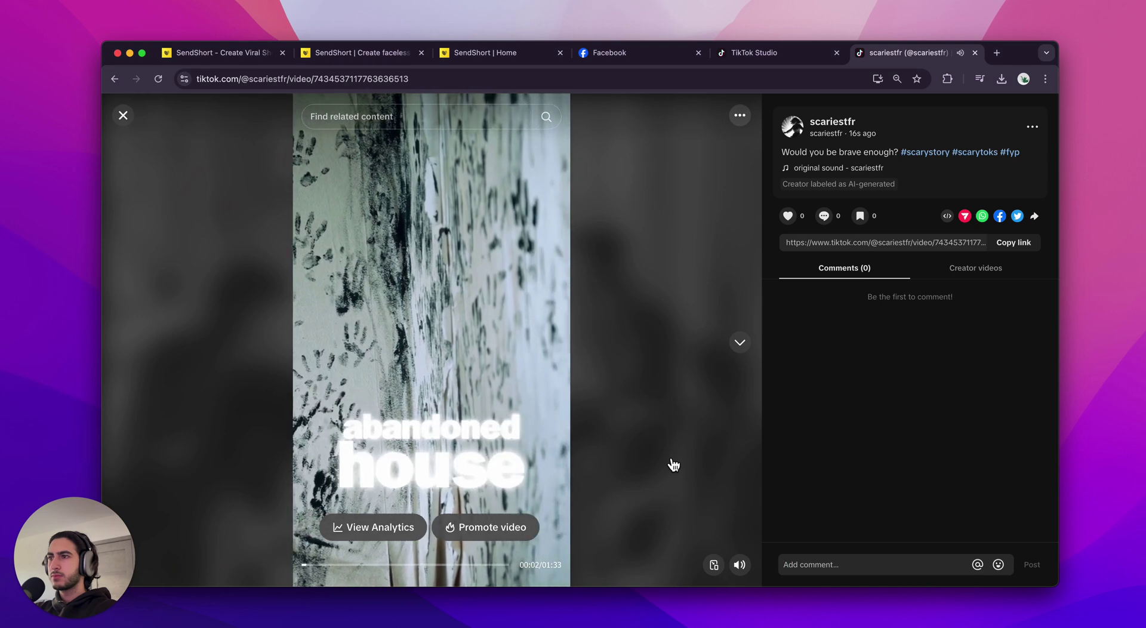
click(399, 318)
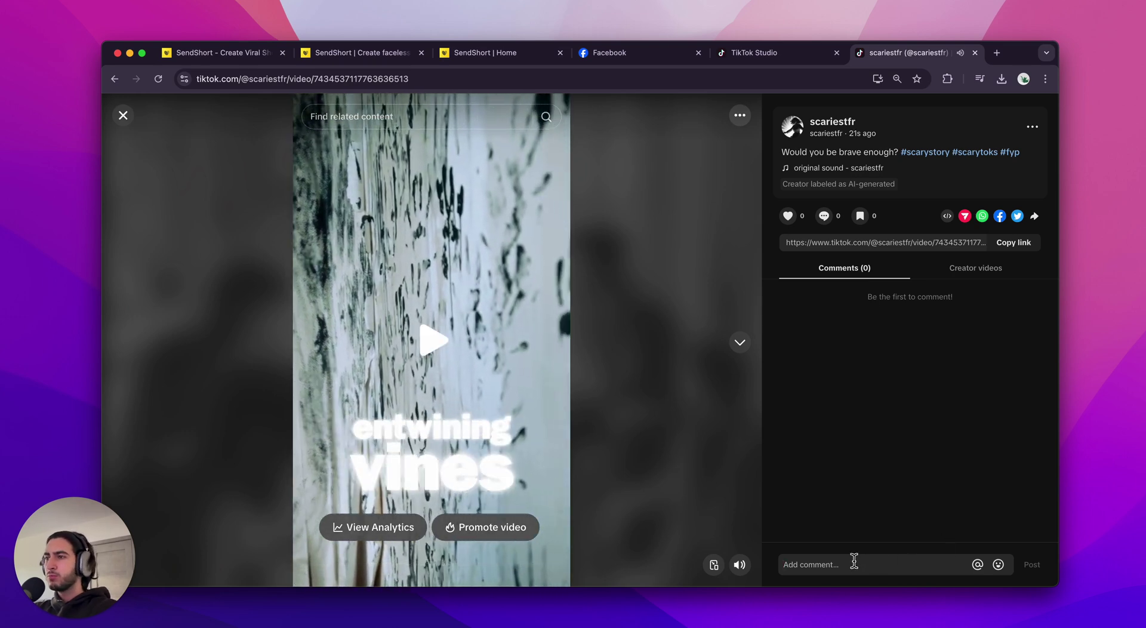
click(491, 481)
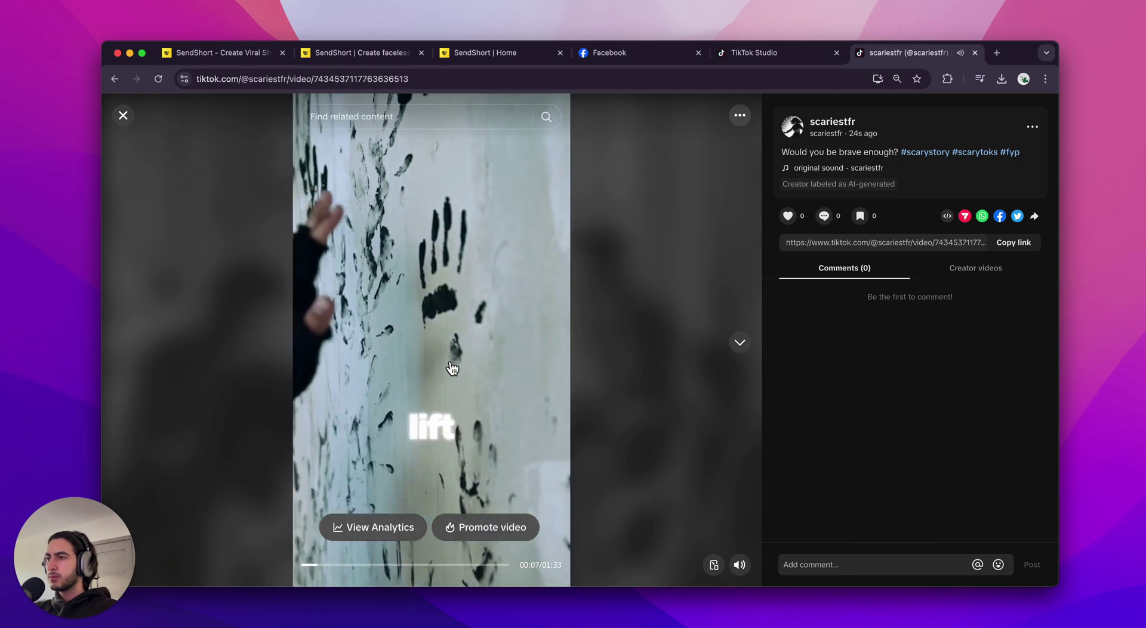
click(451, 371)
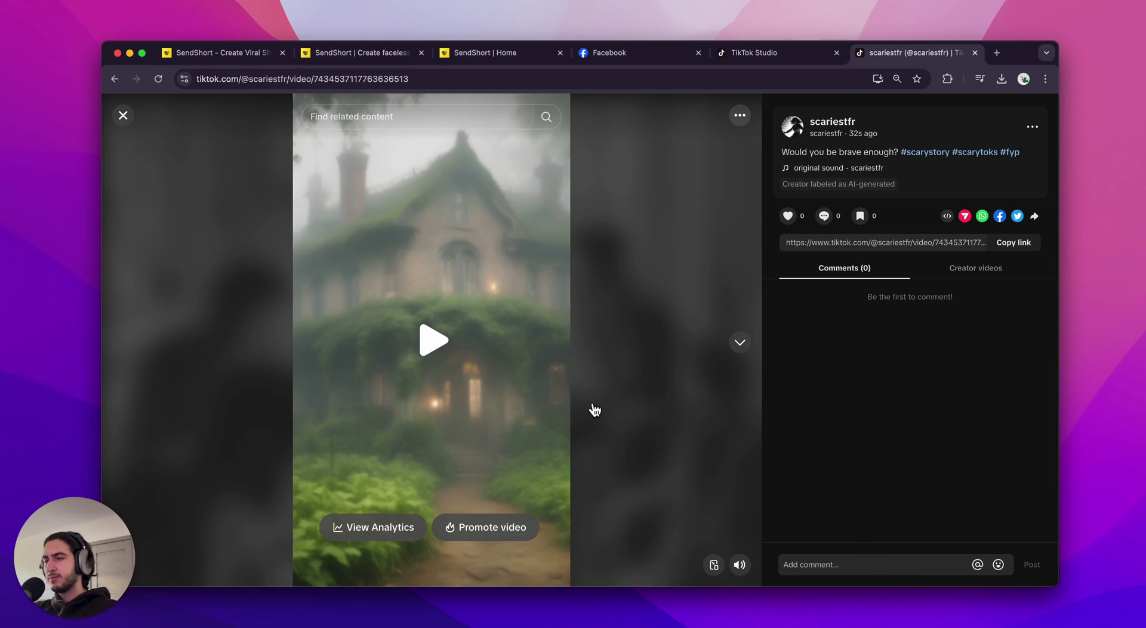
click(469, 368)
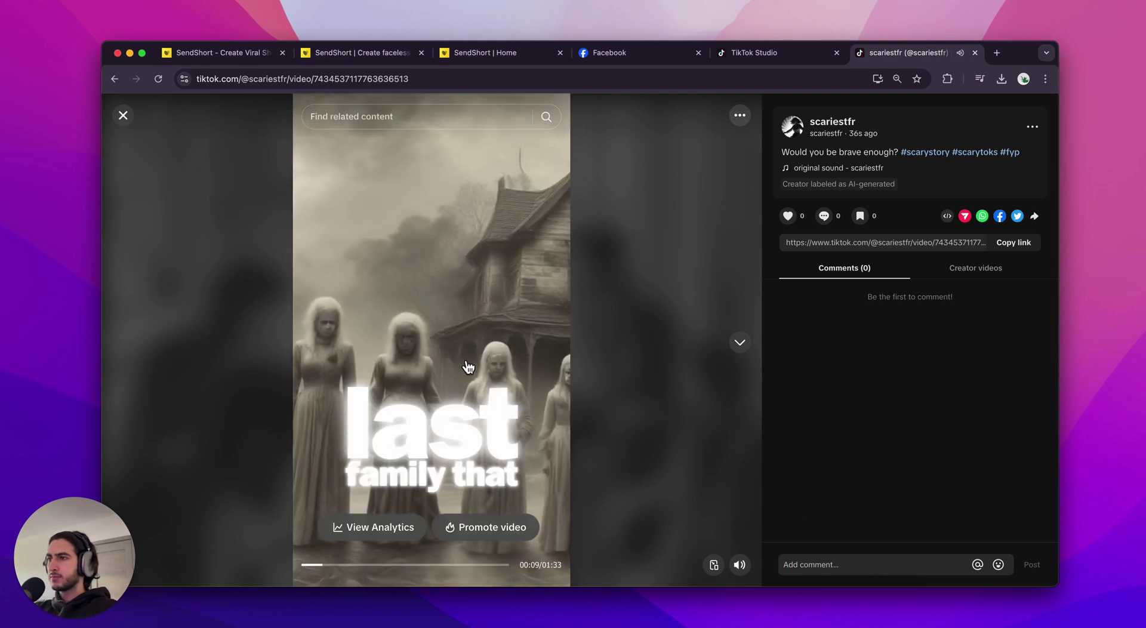
click(910, 566)
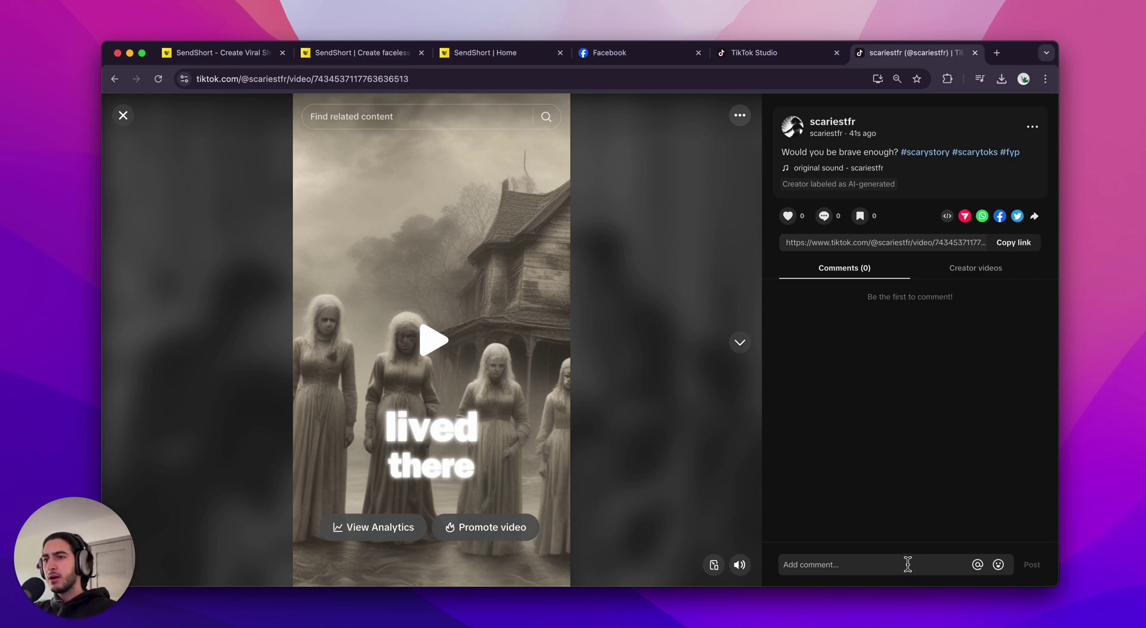
Step: Post 'Which story would you like us to cover up next?' as a comment, without emojis
click(998, 564)
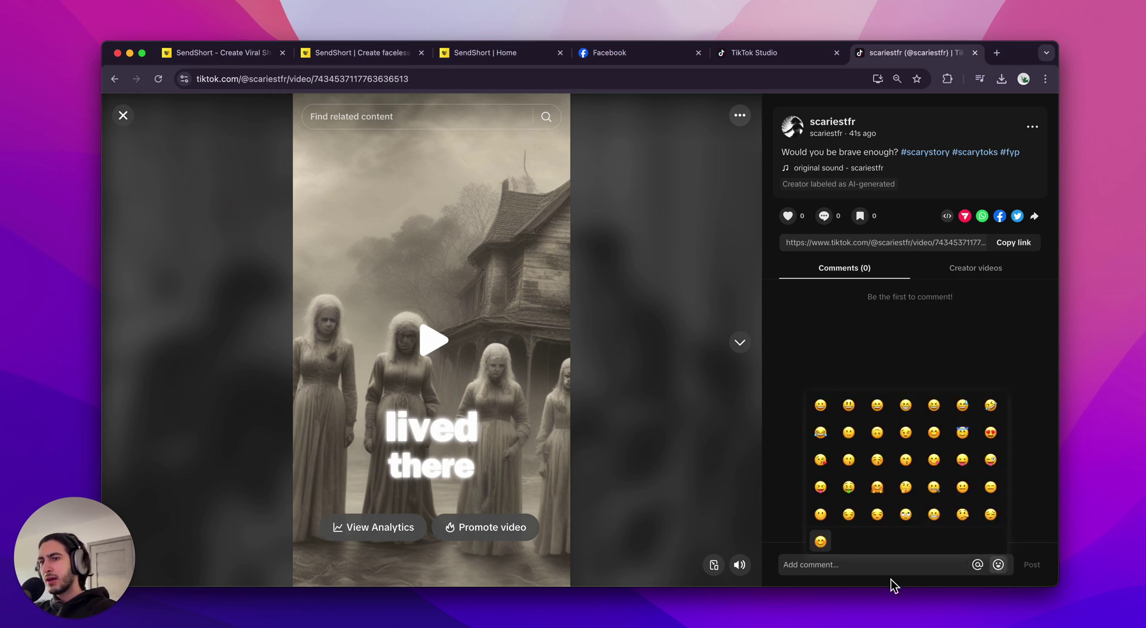
text(W)
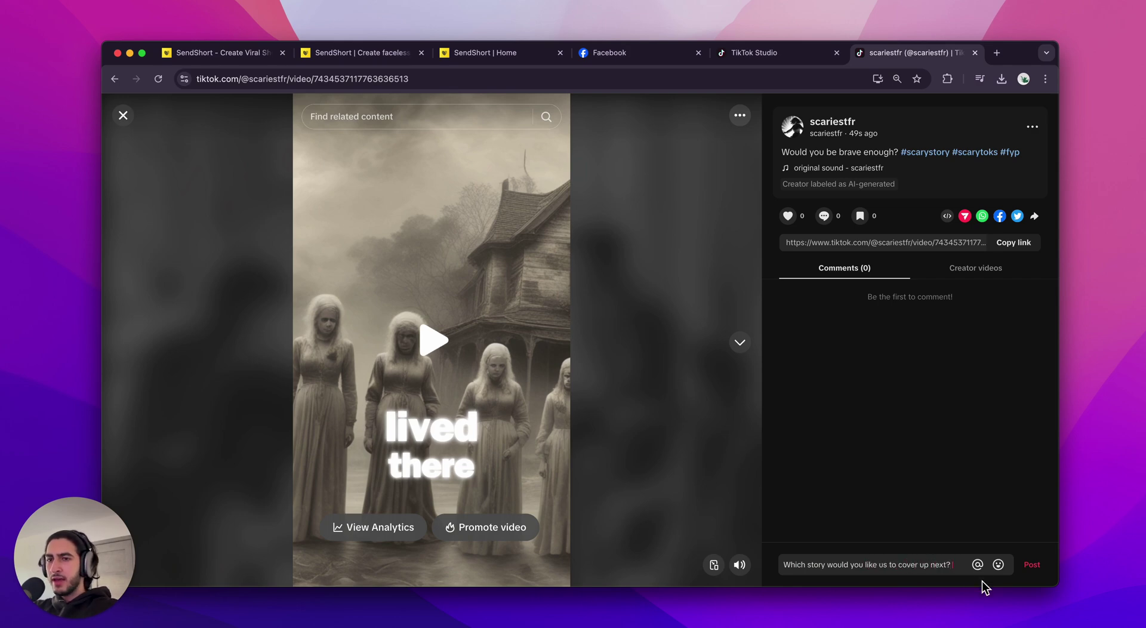
click(998, 565)
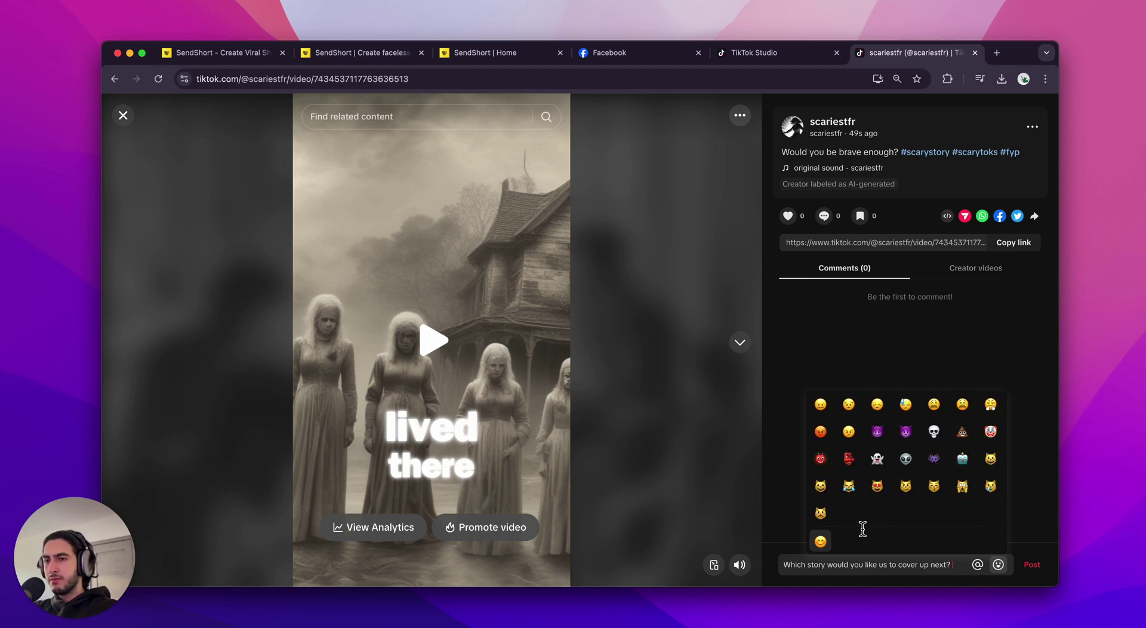
scroll(850, 505, up, 10)
click(788, 515)
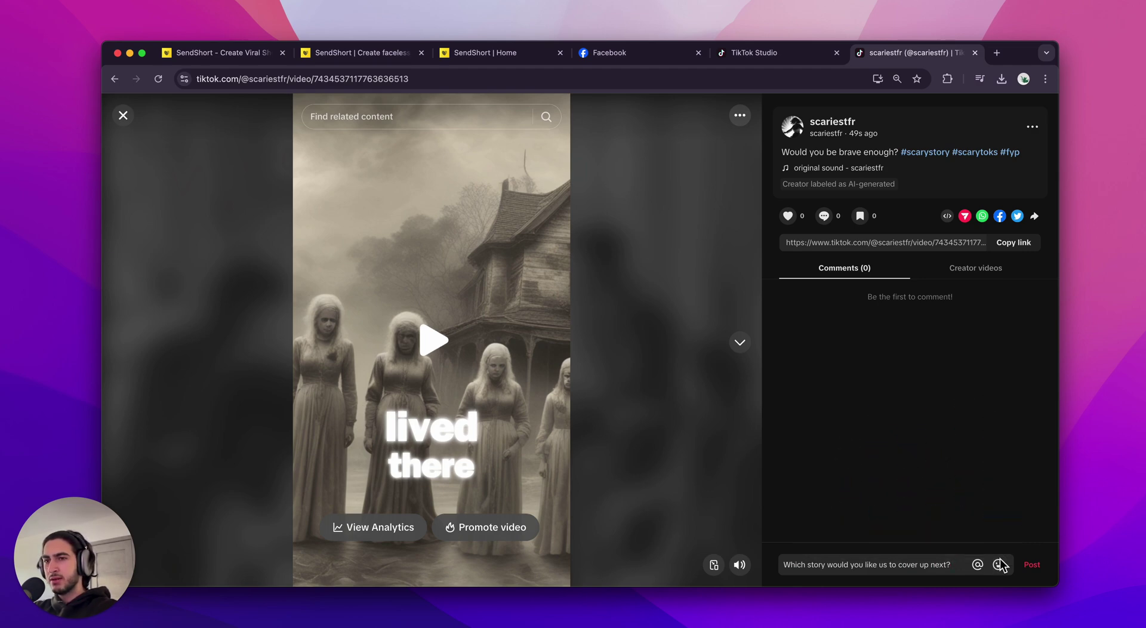
click(1031, 565)
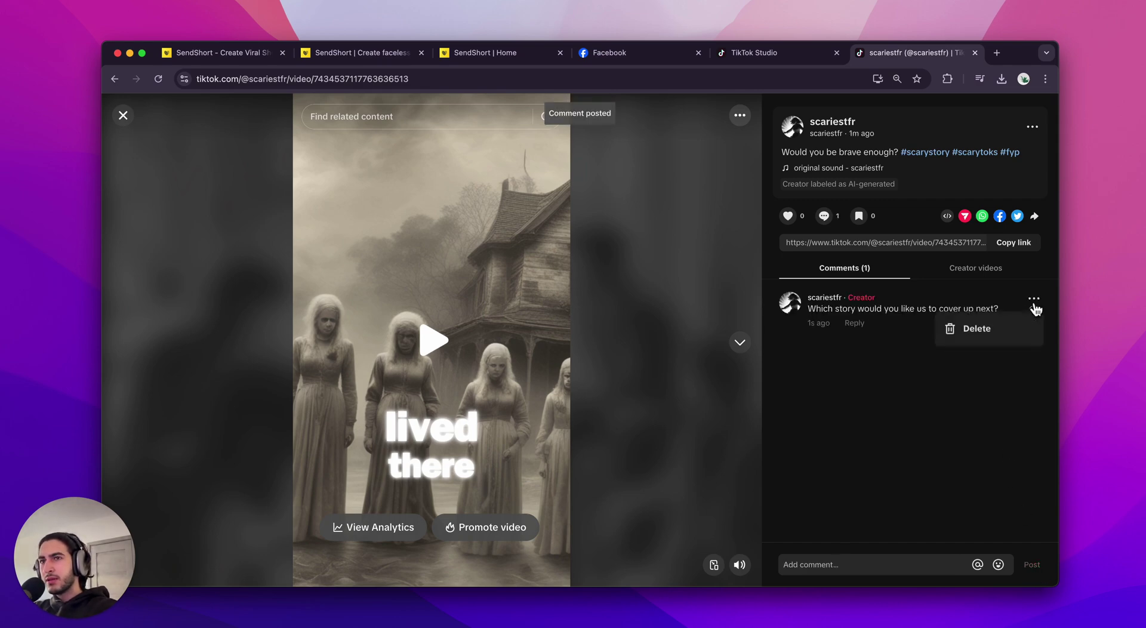